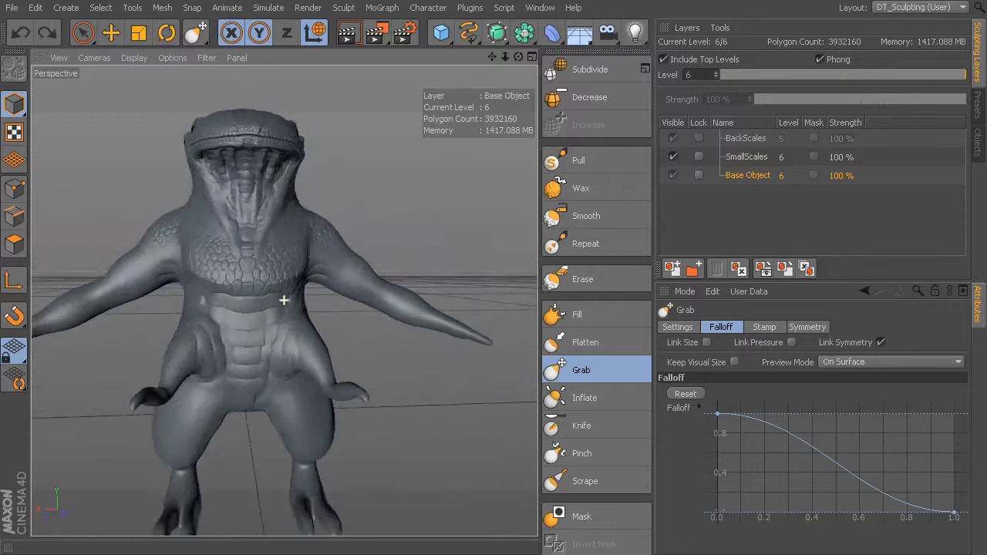
Set the Base Object's sculpting level to 3 and shape the back of the hand at the finger bases with the Grab brush
{"action": "right_click_drag", "start_coordinate": [399, 219], "coordinate": [441, 258], "text": "alt"}
{"action": "left_click_drag", "start_coordinate": [441, 256], "coordinate": [397, 230], "text": "alt"}
{"action": "left_click", "coordinate": [843, 75]}
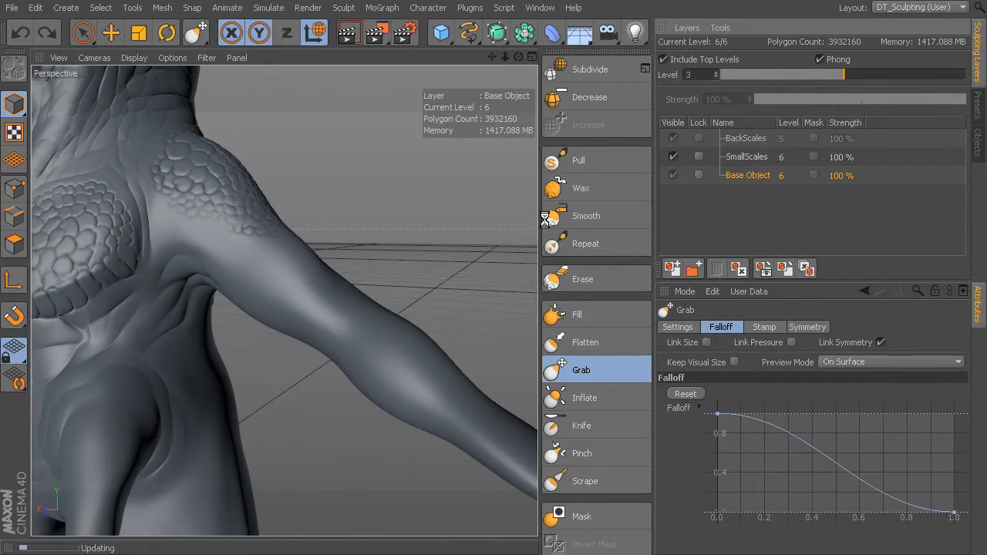
{"action": "left_click_drag", "start_coordinate": [347, 270], "coordinate": [293, 293], "text": "alt"}
{"action": "mouse_move", "coordinate": [478, 329]}
{"action": "left_mouse_down", "text": "alt"}
{"action": "mouse_move", "coordinate": [285, 300]}
{"action": "mouse_move", "coordinate": [388, 240]}
{"action": "mouse_move", "coordinate": [282, 297]}
{"action": "mouse_move", "coordinate": [324, 277]}
{"action": "left_mouse_up", "text": "alt"}
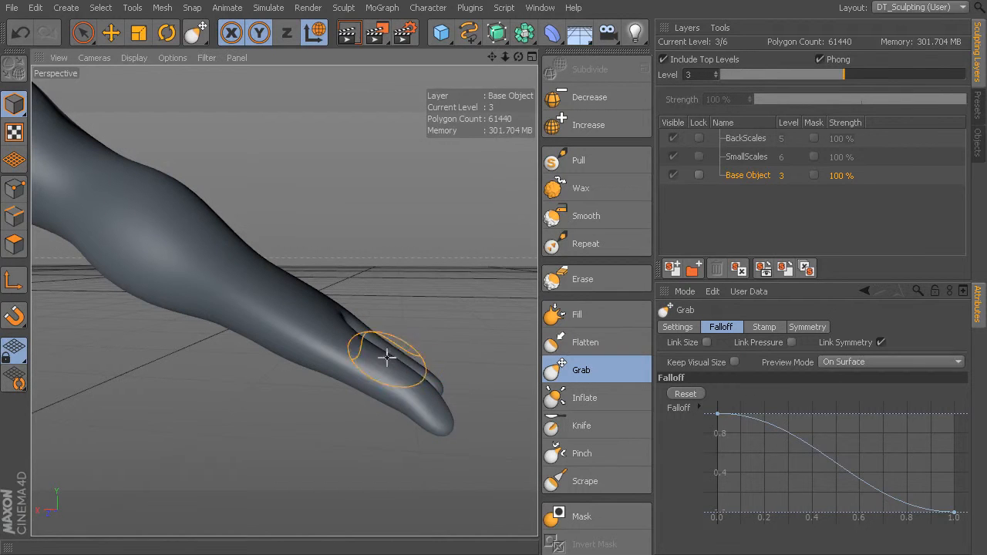
{"action": "mouse_move", "coordinate": [324, 305]}
{"action": "middle_mouse_down"}
{"action": "mouse_move", "coordinate": [331, 299]}
{"action": "mouse_move", "coordinate": [319, 304]}
{"action": "middle_mouse_up"}
{"action": "mouse_move", "coordinate": [324, 295]}
{"action": "left_mouse_down", "text": "alt"}
{"action": "mouse_move", "coordinate": [283, 298]}
{"action": "mouse_move", "coordinate": [235, 352]}
{"action": "mouse_move", "coordinate": [282, 298]}
{"action": "mouse_move", "coordinate": [264, 354]}
{"action": "mouse_move", "coordinate": [225, 321]}
{"action": "left_mouse_up", "text": "alt"}
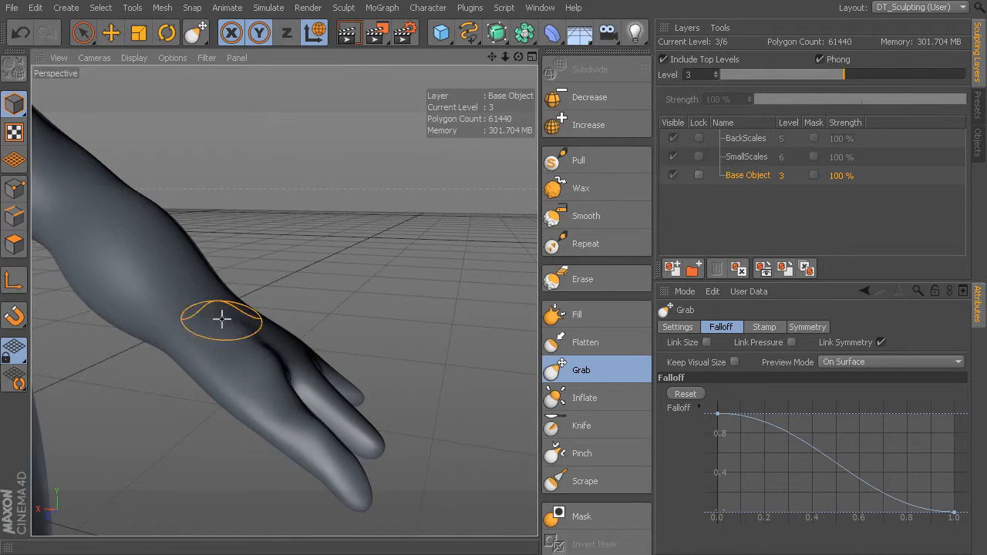
{"action": "left_click_drag", "start_coordinate": [298, 362], "coordinate": [294, 351]}
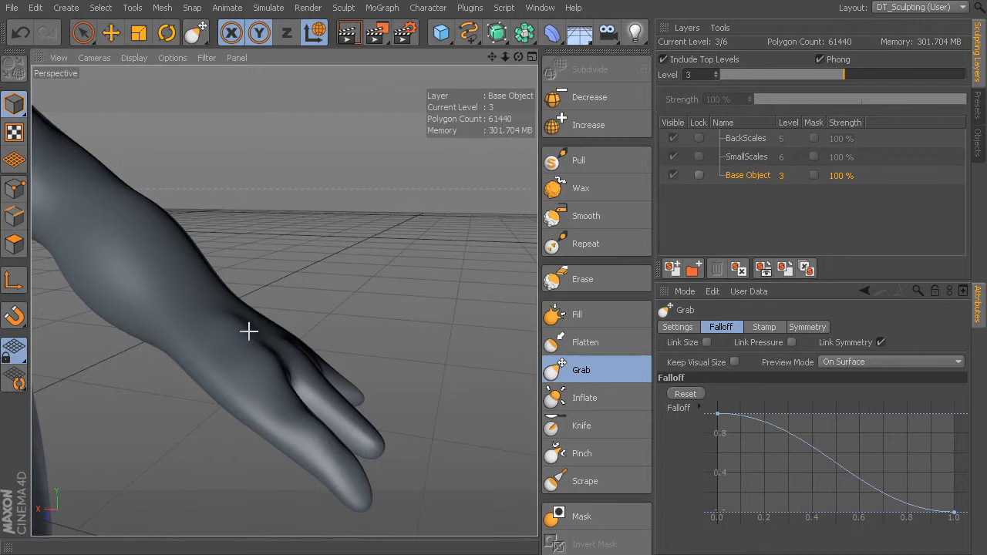
Bend the middle finger and the outer finger with the Grab brush, raising the joints and lowering the tips
{"action": "left_click_drag", "start_coordinate": [290, 312], "coordinate": [231, 384], "text": "alt"}
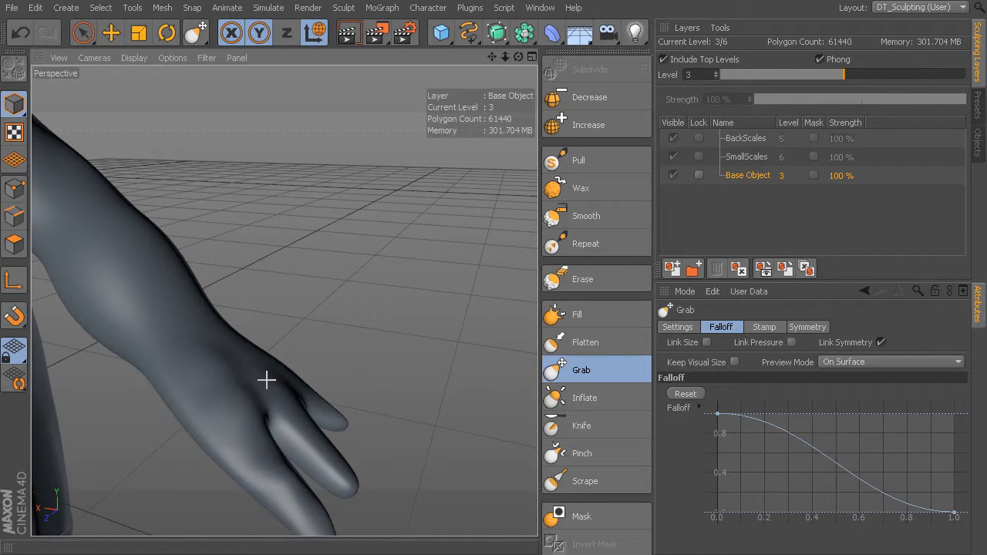
{"action": "left_click_drag", "start_coordinate": [348, 498], "coordinate": [352, 509]}
{"action": "left_click_drag", "start_coordinate": [326, 468], "coordinate": [313, 444]}
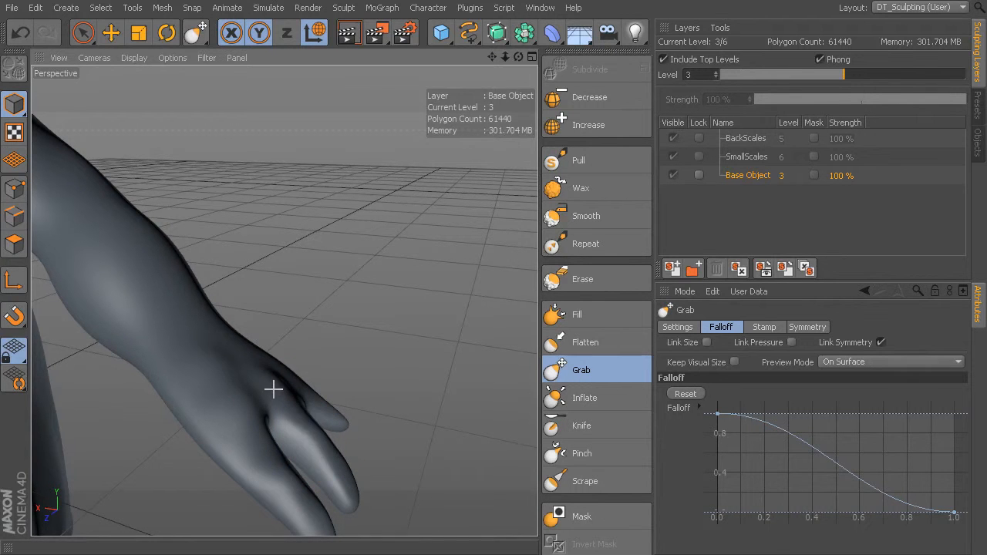
{"action": "left_click_drag", "start_coordinate": [357, 358], "coordinate": [159, 360], "text": "alt"}
{"action": "middle_click_drag", "start_coordinate": [159, 359], "coordinate": [324, 363], "text": "alt"}
{"action": "left_click_drag", "start_coordinate": [324, 362], "coordinate": [118, 355], "text": "alt"}
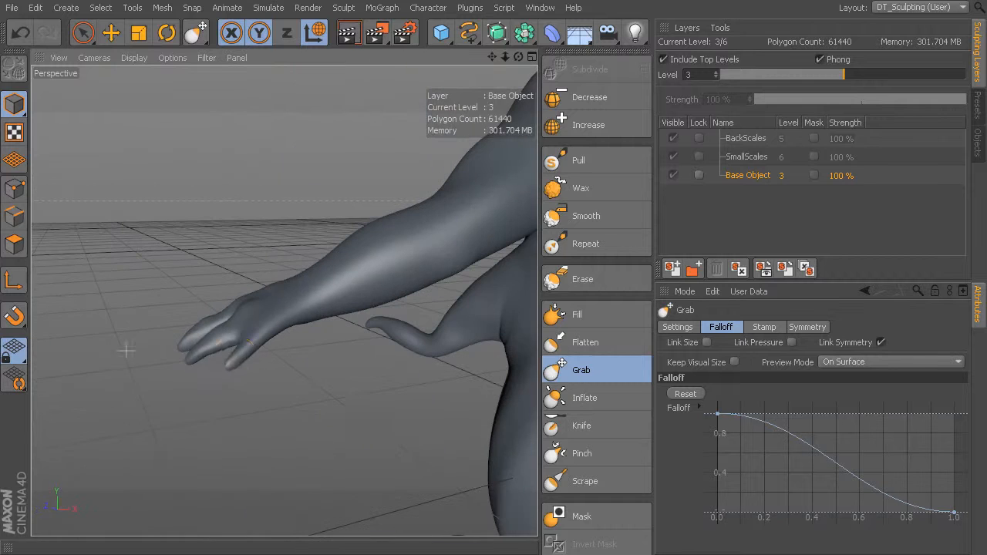
{"action": "left_click_drag", "start_coordinate": [230, 364], "coordinate": [232, 369]}
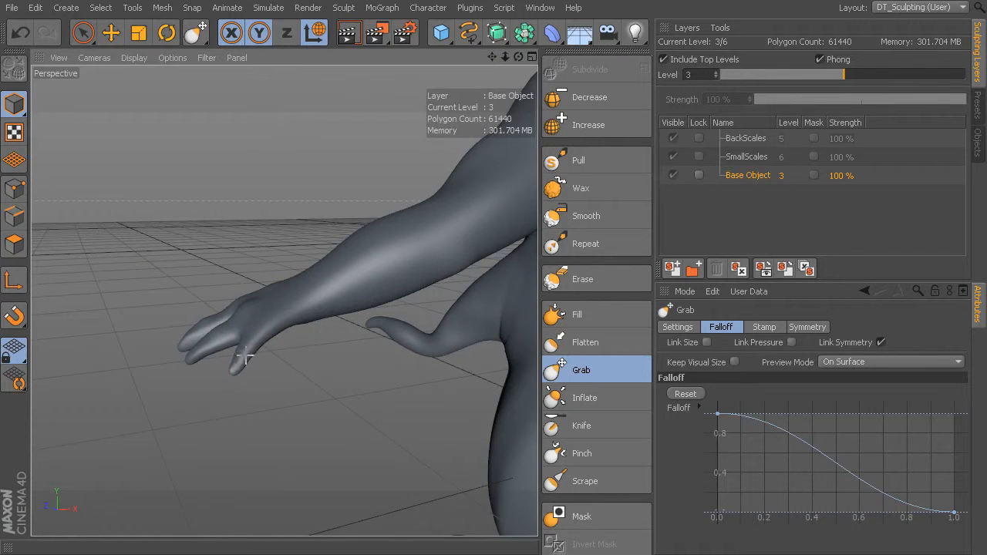
Hollow out the palm with the Grab brush and check the arm's shape from several angles
{"action": "mouse_move", "coordinate": [255, 324]}
{"action": "left_mouse_down", "text": "alt"}
{"action": "mouse_move", "coordinate": [209, 377]}
{"action": "mouse_move", "coordinate": [206, 356]}
{"action": "mouse_move", "coordinate": [282, 298]}
{"action": "mouse_move", "coordinate": [379, 379]}
{"action": "mouse_move", "coordinate": [323, 388]}
{"action": "mouse_move", "coordinate": [306, 374]}
{"action": "left_mouse_up", "text": "alt"}
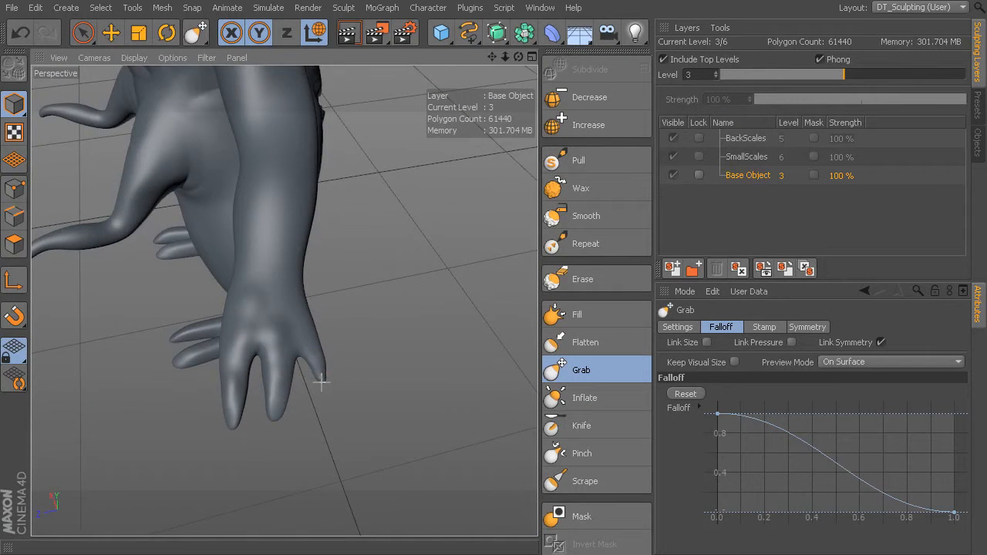
{"action": "left_click_drag", "start_coordinate": [348, 330], "coordinate": [419, 346], "text": "alt"}
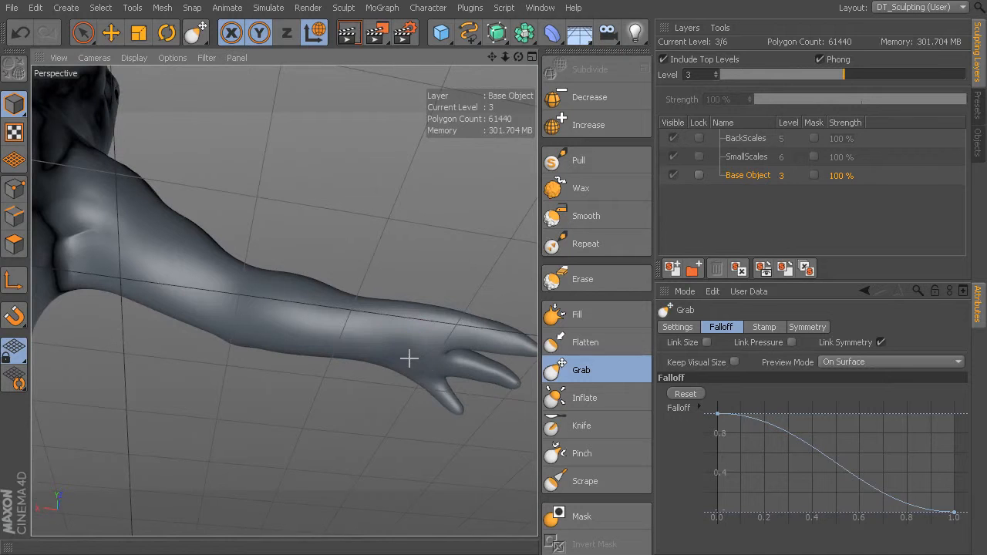
{"action": "middle_click_drag", "start_coordinate": [405, 337], "coordinate": [406, 331]}
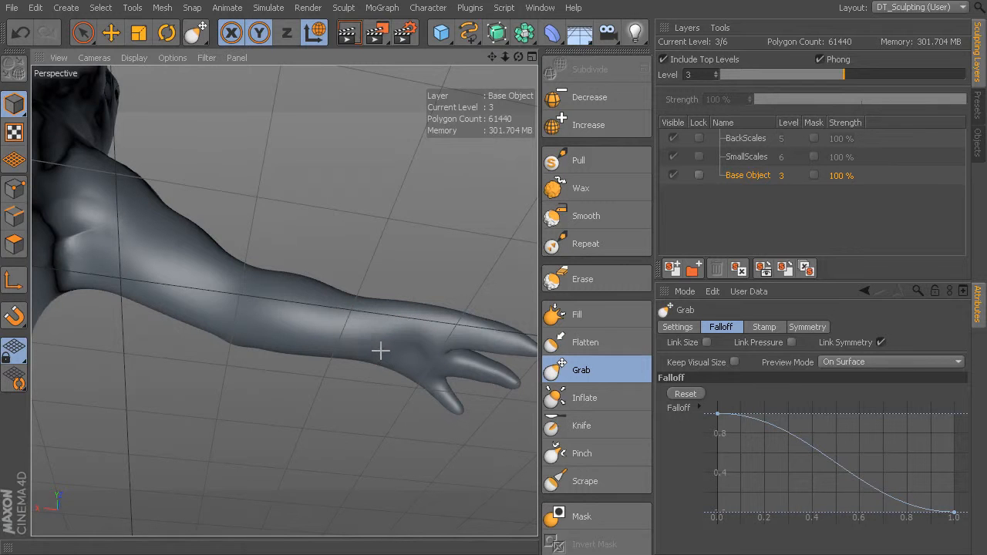
{"action": "left_click_drag", "start_coordinate": [378, 348], "coordinate": [284, 300], "text": "alt"}
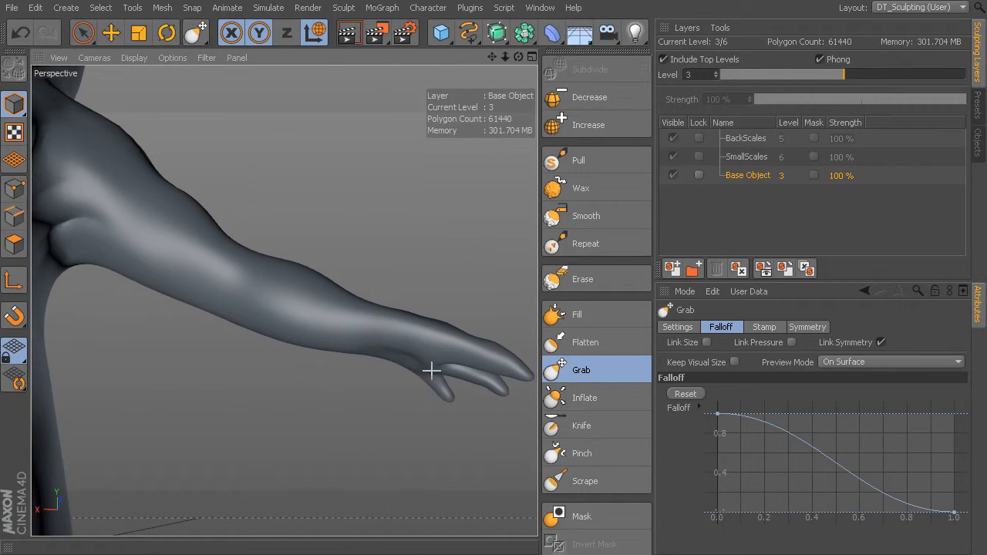
{"action": "left_click_drag", "start_coordinate": [426, 361], "coordinate": [386, 320], "text": "alt"}
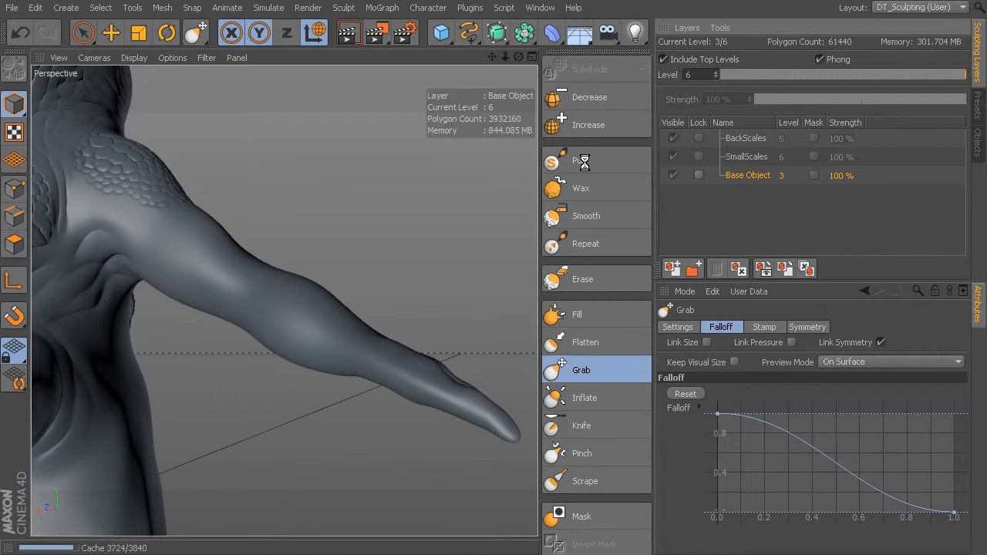
At sculpting level 6, build up the wrist bone on the outer side of the forearm with the Pull brush
{"action": "left_click", "coordinate": [584, 161]}
{"action": "left_click_drag", "start_coordinate": [284, 300], "coordinate": [342, 385], "text": "alt"}
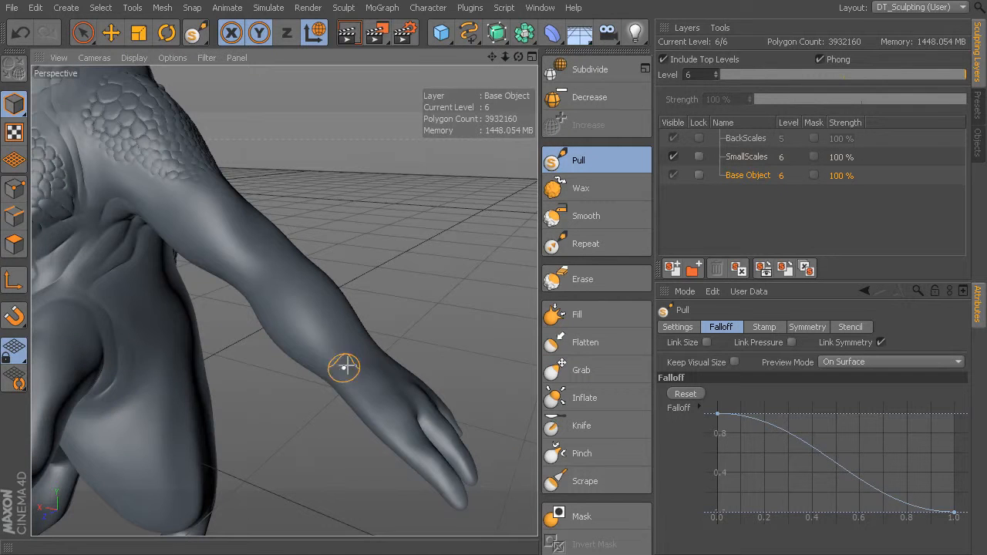
{"action": "middle_click_drag", "start_coordinate": [349, 370], "coordinate": [362, 361]}
{"action": "mouse_move", "coordinate": [342, 371]}
{"action": "left_mouse_down"}
{"action": "mouse_move", "coordinate": [283, 363]}
{"action": "mouse_move", "coordinate": [360, 377]}
{"action": "left_mouse_up"}
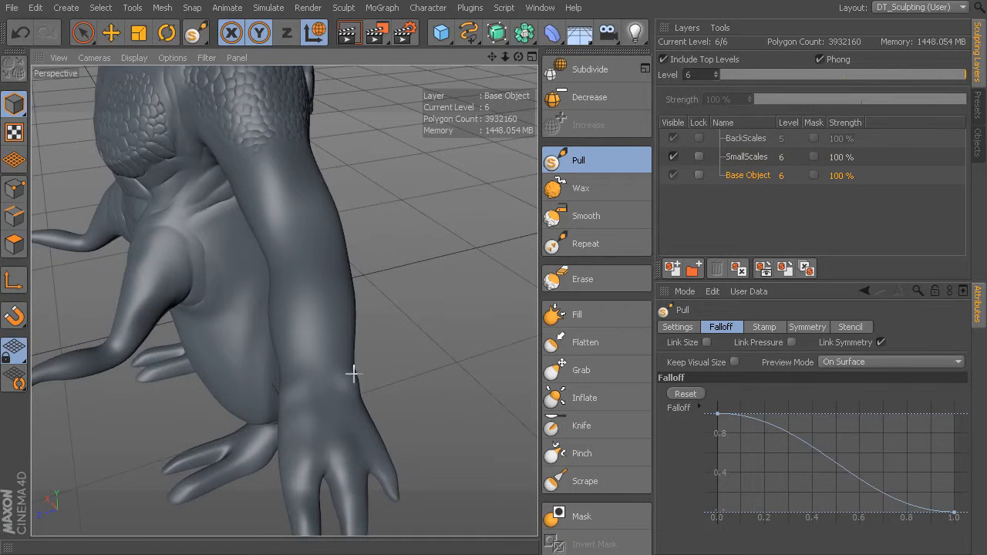
{"action": "mouse_move", "coordinate": [387, 338]}
{"action": "left_mouse_down", "text": "alt"}
{"action": "mouse_move", "coordinate": [282, 298]}
{"action": "mouse_move", "coordinate": [352, 286]}
{"action": "mouse_move", "coordinate": [357, 333]}
{"action": "mouse_move", "coordinate": [301, 298]}
{"action": "mouse_move", "coordinate": [356, 313]}
{"action": "mouse_move", "coordinate": [393, 296]}
{"action": "mouse_move", "coordinate": [342, 300]}
{"action": "mouse_move", "coordinate": [348, 315]}
{"action": "left_mouse_up", "text": "alt"}
Build up the elbow bone and the tendon at the inner elbow with the Pull brush
{"action": "left_click_drag", "start_coordinate": [402, 277], "coordinate": [365, 255], "text": "alt"}
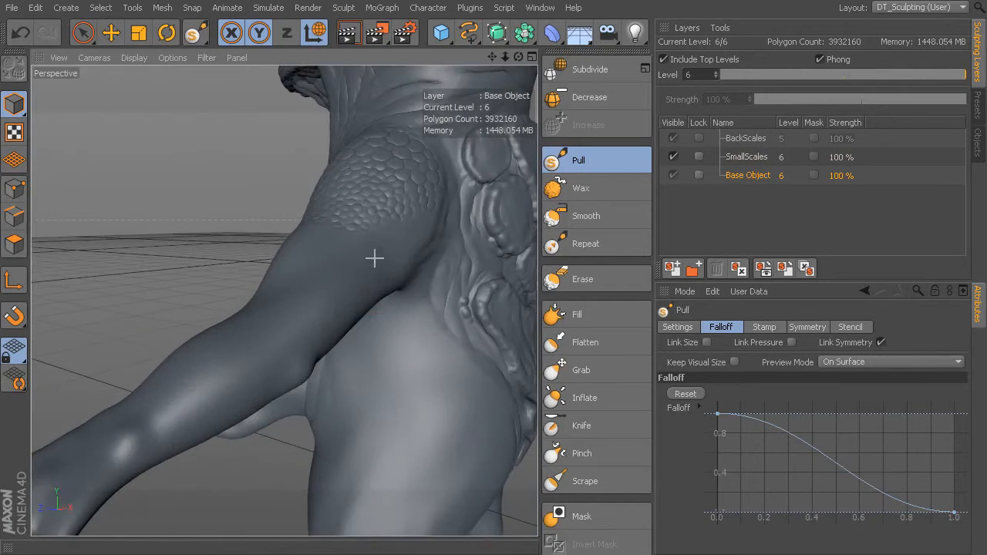
{"action": "left_click_drag", "start_coordinate": [337, 337], "coordinate": [285, 298], "text": "alt"}
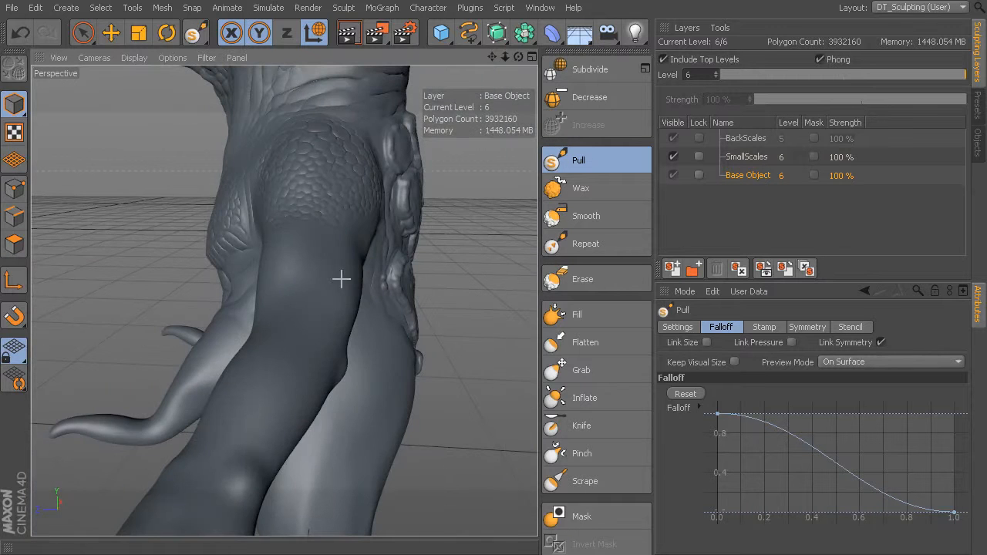
{"action": "left_click_drag", "start_coordinate": [332, 264], "coordinate": [298, 275], "text": "alt"}
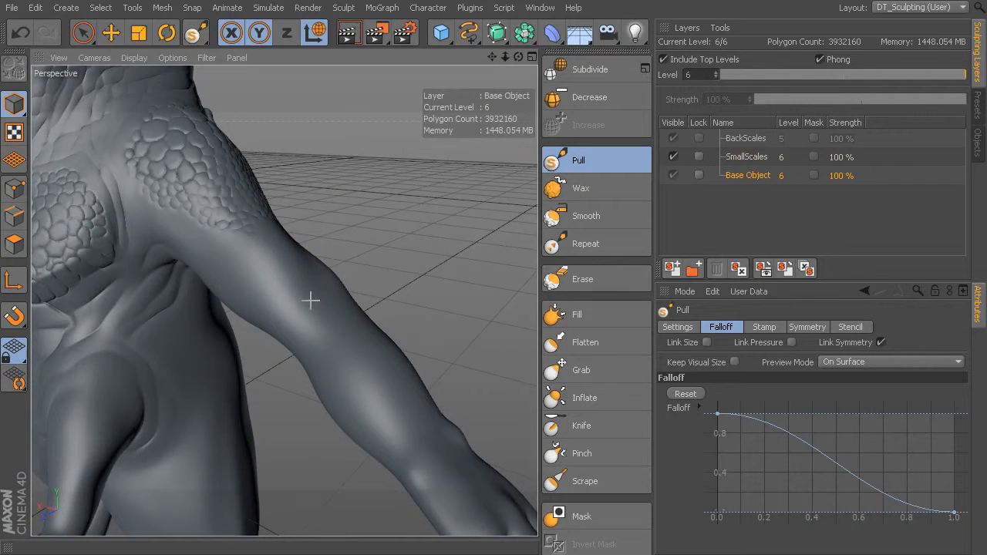
{"action": "left_click_drag", "start_coordinate": [348, 250], "coordinate": [231, 310], "text": "alt"}
{"action": "mouse_move", "coordinate": [287, 275]}
{"action": "left_mouse_down", "text": "alt"}
{"action": "mouse_move", "coordinate": [282, 298]}
{"action": "mouse_move", "coordinate": [334, 325]}
{"action": "left_mouse_up", "text": "alt"}
{"action": "middle_click_drag", "start_coordinate": [334, 325], "coordinate": [323, 330]}
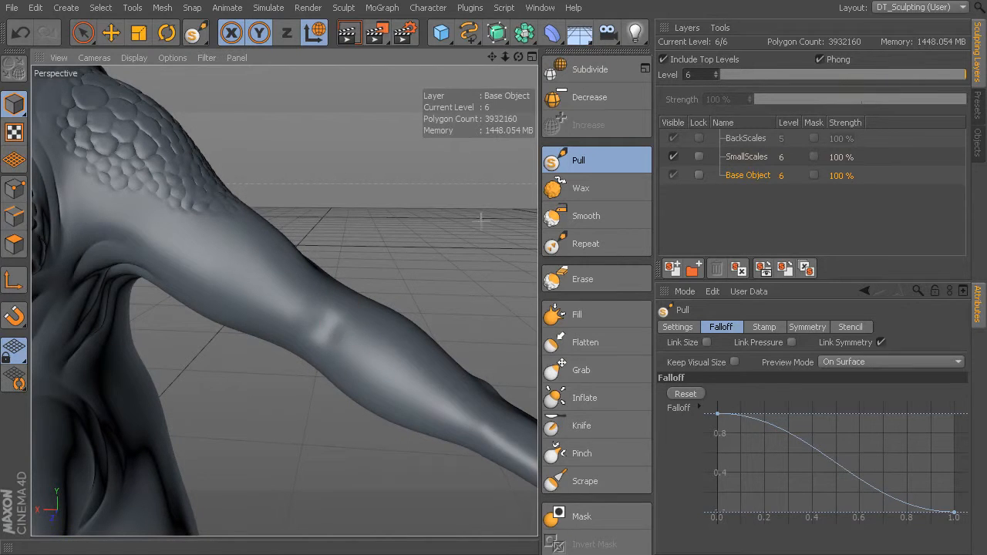
Soften the raised form at the inner elbow with a resized Smooth brush
{"action": "left_click", "coordinate": [578, 216]}
{"action": "middle_click_drag", "start_coordinate": [349, 323], "coordinate": [392, 334]}
{"action": "mouse_move", "coordinate": [337, 331]}
{"action": "left_mouse_down"}
{"action": "mouse_move", "coordinate": [283, 300]}
{"action": "mouse_move", "coordinate": [326, 326]}
{"action": "left_mouse_up"}
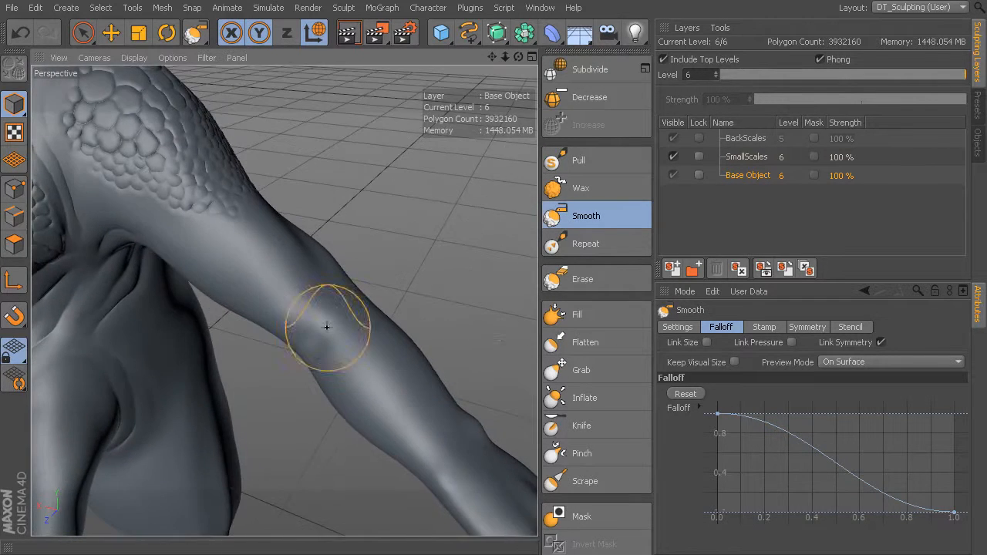
Carve a muscle separation groove along the underside of the upper arm with the Knife brush
{"action": "left_click", "coordinate": [612, 425]}
{"action": "mouse_move", "coordinate": [301, 273]}
{"action": "left_mouse_down", "text": "alt"}
{"action": "mouse_move", "coordinate": [280, 229]}
{"action": "mouse_move", "coordinate": [210, 259]}
{"action": "left_mouse_up", "text": "alt"}
{"action": "middle_click_drag", "start_coordinate": [210, 260], "coordinate": [203, 280]}
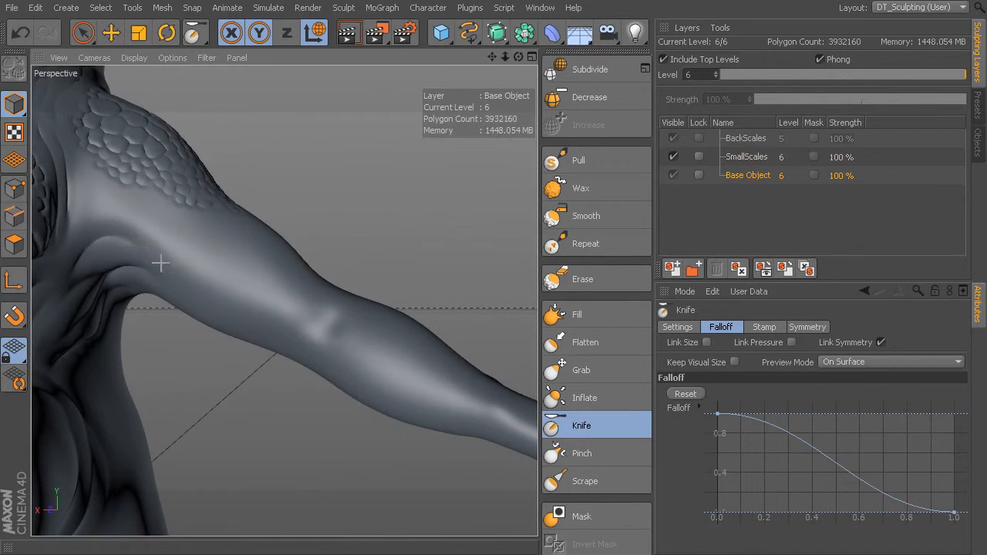
{"action": "left_click_drag", "start_coordinate": [237, 303], "coordinate": [183, 276], "text": "alt"}
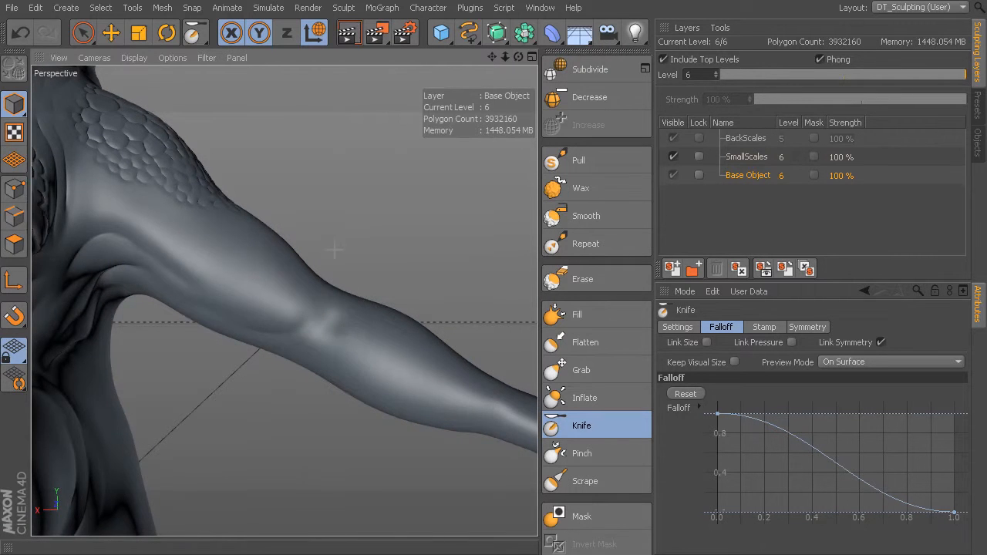
Carve the muscle line on the outer upper arm and a crease at the inner elbow with the Knife brush
{"action": "left_click_drag", "start_coordinate": [308, 332], "coordinate": [265, 265], "text": "alt"}
{"action": "mouse_move", "coordinate": [358, 242]}
{"action": "left_mouse_down", "text": "alt"}
{"action": "mouse_move", "coordinate": [282, 298]}
{"action": "mouse_move", "coordinate": [316, 194]}
{"action": "left_mouse_up", "text": "alt"}
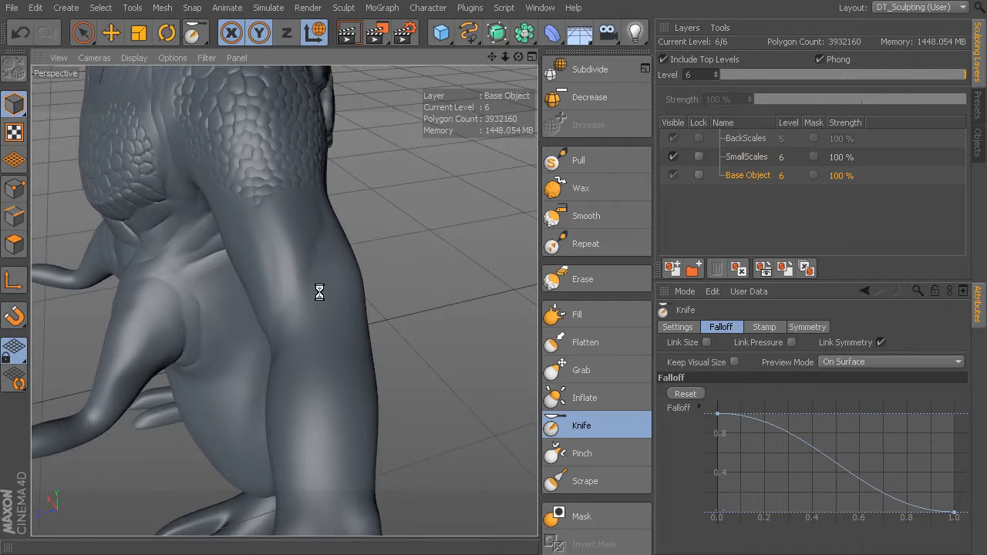
{"action": "left_click_drag", "start_coordinate": [306, 319], "coordinate": [282, 298], "text": "alt"}
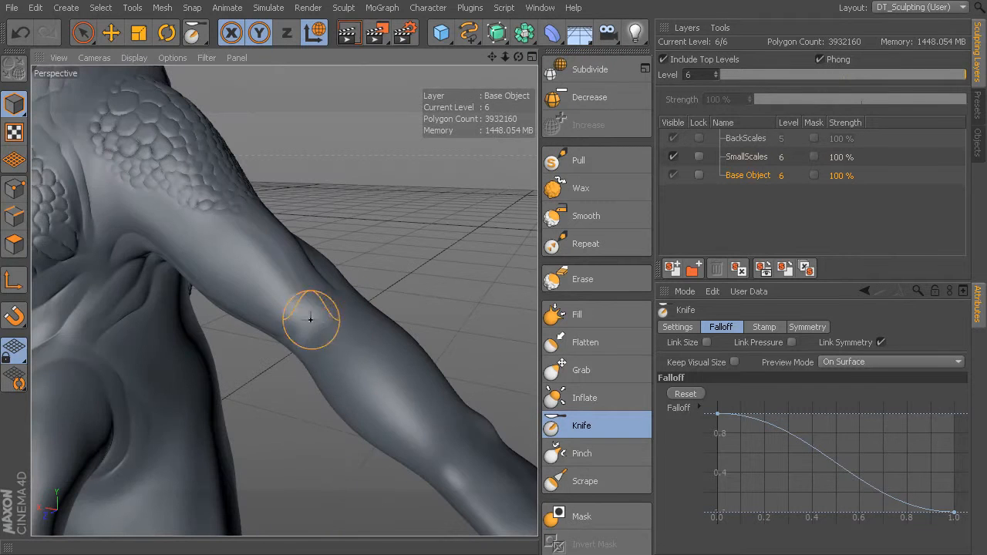
{"action": "left_click_drag", "start_coordinate": [331, 324], "coordinate": [282, 297], "text": "alt"}
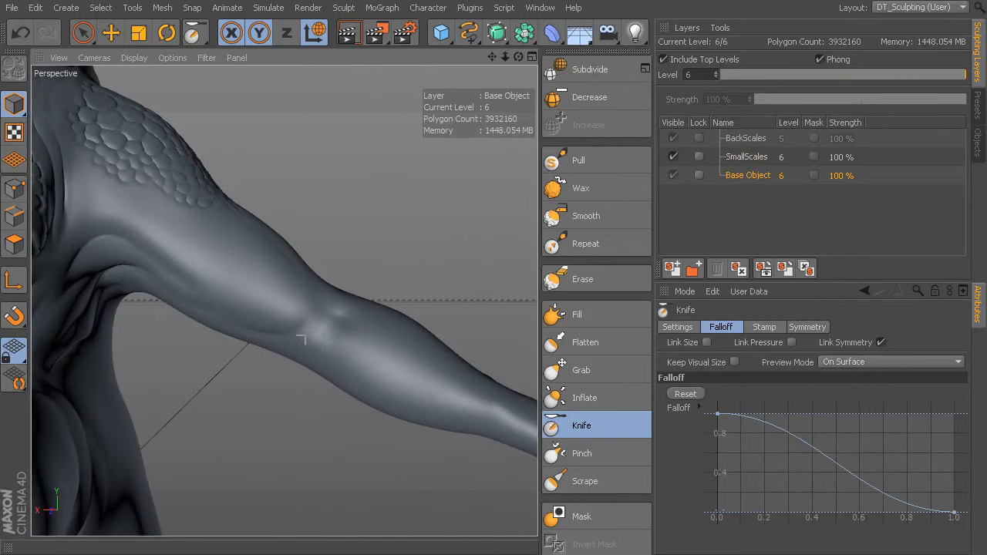
{"action": "mouse_move", "coordinate": [342, 337]}
{"action": "left_mouse_down", "text": "alt"}
{"action": "mouse_move", "coordinate": [282, 298]}
{"action": "mouse_move", "coordinate": [375, 286]}
{"action": "mouse_move", "coordinate": [283, 296]}
{"action": "mouse_move", "coordinate": [359, 311]}
{"action": "left_mouse_up", "text": "alt"}
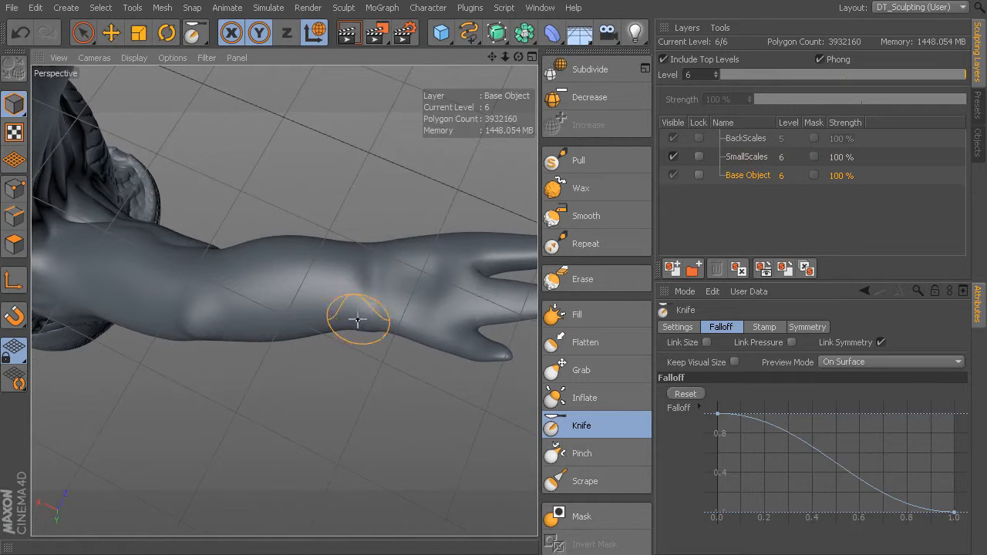
Cut skin creases across the palm side of the wrist with the Knife brush
{"action": "mouse_move", "coordinate": [379, 224]}
{"action": "left_mouse_down", "text": "alt"}
{"action": "mouse_move", "coordinate": [368, 291]}
{"action": "mouse_move", "coordinate": [347, 314]}
{"action": "mouse_move", "coordinate": [357, 370]}
{"action": "left_mouse_up", "text": "alt"}
{"action": "left_click_drag", "start_coordinate": [371, 283], "coordinate": [376, 367]}
{"action": "mouse_move", "coordinate": [432, 306]}
{"action": "left_mouse_down", "text": "alt"}
{"action": "mouse_move", "coordinate": [282, 298]}
{"action": "mouse_move", "coordinate": [476, 260]}
{"action": "left_mouse_up", "text": "alt"}
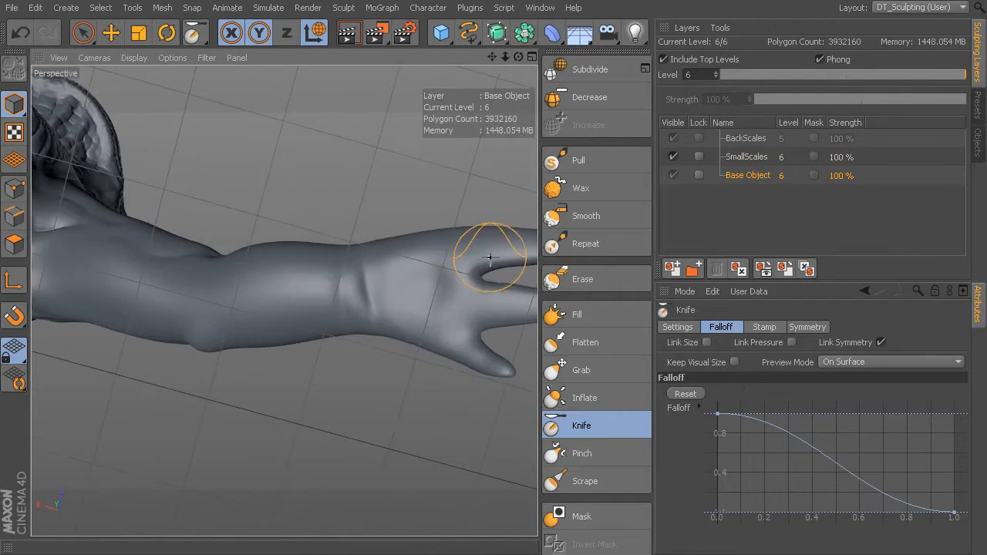
Carve creases across the palm below the fingers with a resized Knife brush and undo the last stroke
{"action": "middle_click_drag", "start_coordinate": [465, 237], "coordinate": [439, 245]}
{"action": "left_click_drag", "start_coordinate": [501, 254], "coordinate": [446, 276]}
{"action": "middle_click_drag", "start_coordinate": [456, 255], "coordinate": [455, 266]}
{"action": "mouse_move", "coordinate": [498, 249]}
{"action": "left_mouse_down"}
{"action": "mouse_move", "coordinate": [459, 258]}
{"action": "mouse_move", "coordinate": [426, 238]}
{"action": "mouse_move", "coordinate": [437, 284]}
{"action": "mouse_move", "coordinate": [274, 363]}
{"action": "mouse_move", "coordinate": [223, 421]}
{"action": "mouse_move", "coordinate": [275, 399]}
{"action": "left_mouse_up"}
{"action": "key", "text": "ctrl+z"}
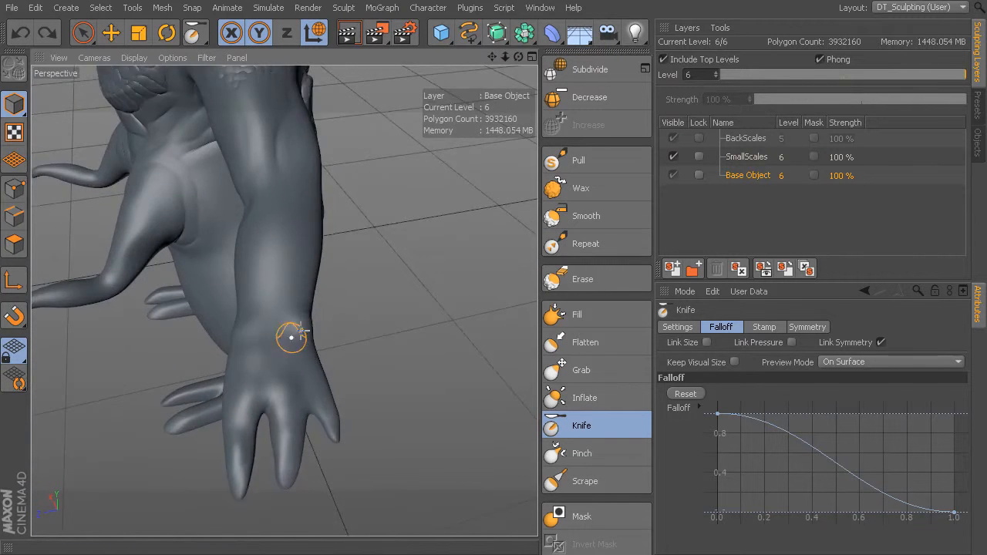
Carve grooves beside the webbing between the middle and outer fingers with a resized Knife brush
{"action": "right_click_drag", "start_coordinate": [341, 295], "coordinate": [401, 301], "text": "alt"}
{"action": "mouse_move", "coordinate": [342, 295]}
{"action": "left_mouse_down", "text": "alt"}
{"action": "mouse_move", "coordinate": [287, 316]}
{"action": "mouse_move", "coordinate": [338, 290]}
{"action": "left_mouse_up", "text": "alt"}
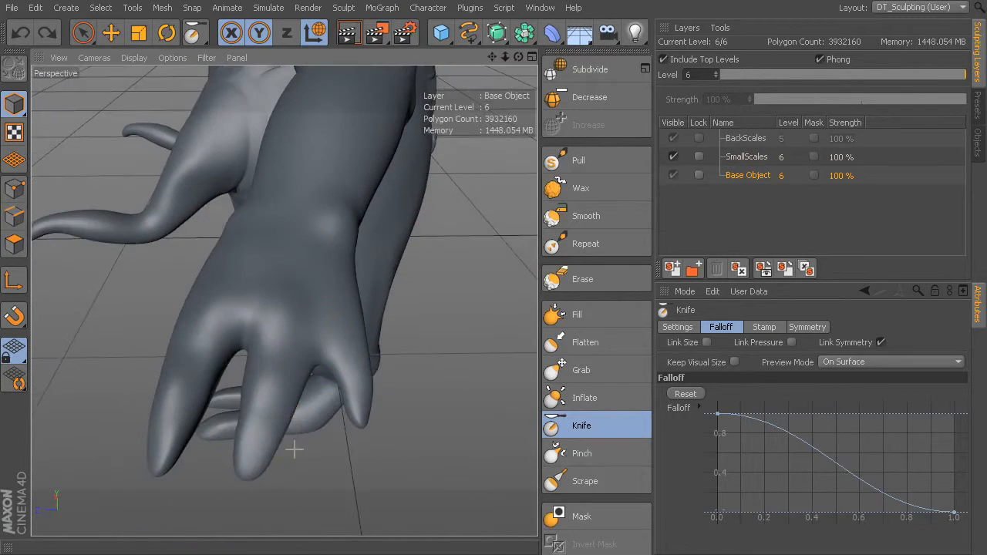
{"action": "left_click_drag", "start_coordinate": [286, 452], "coordinate": [207, 449], "text": "alt"}
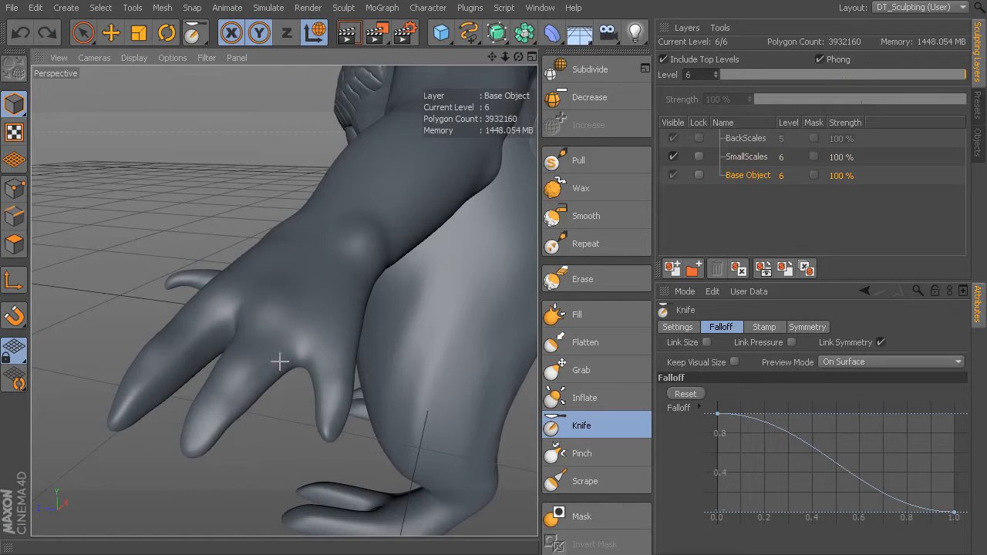
{"action": "middle_click_drag", "start_coordinate": [315, 353], "coordinate": [306, 353]}
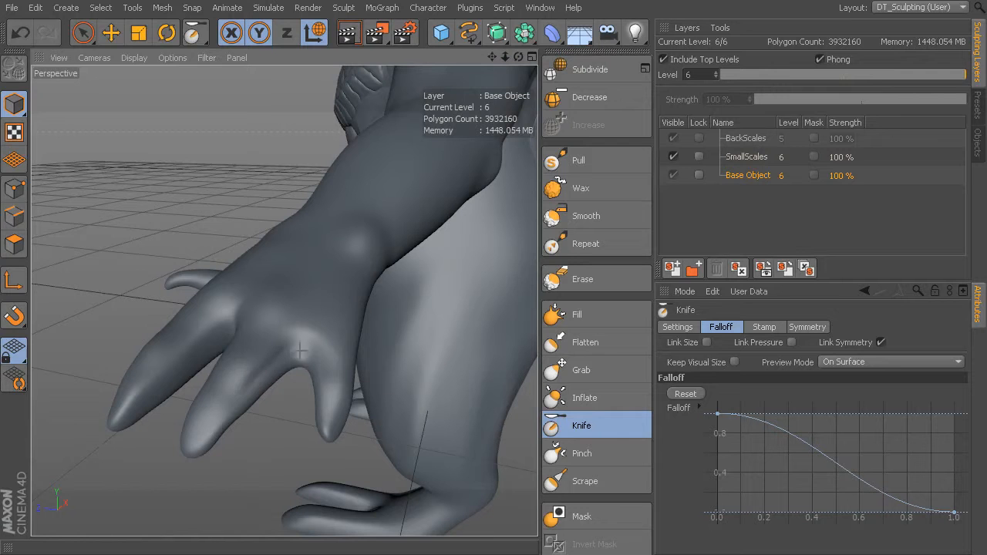
Groove the gap between the inner and middle fingers and cut wrinkles across the knuckles and back of the hand with the Knife brush
{"action": "mouse_move", "coordinate": [319, 386]}
{"action": "left_mouse_down", "text": "alt"}
{"action": "mouse_move", "coordinate": [282, 298]}
{"action": "mouse_move", "coordinate": [221, 351]}
{"action": "mouse_move", "coordinate": [282, 297]}
{"action": "mouse_move", "coordinate": [271, 340]}
{"action": "left_mouse_up", "text": "alt"}
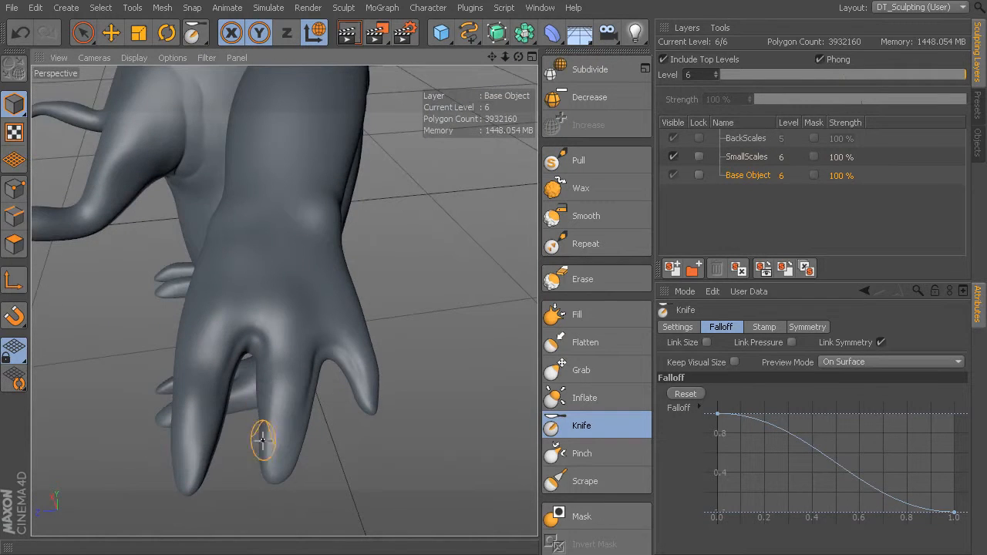
{"action": "left_click_drag", "start_coordinate": [207, 353], "coordinate": [225, 353]}
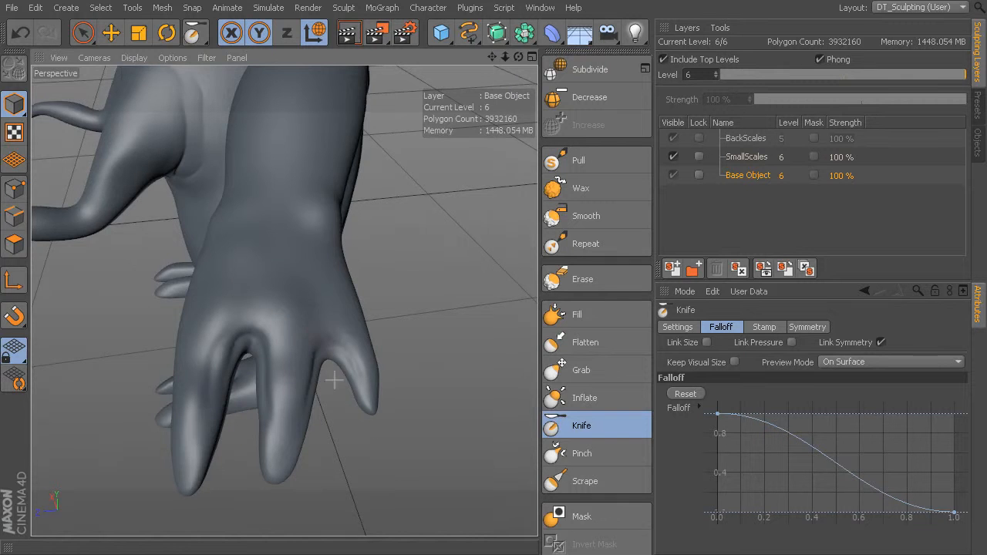
{"action": "left_click_drag", "start_coordinate": [328, 355], "coordinate": [233, 388], "text": "alt"}
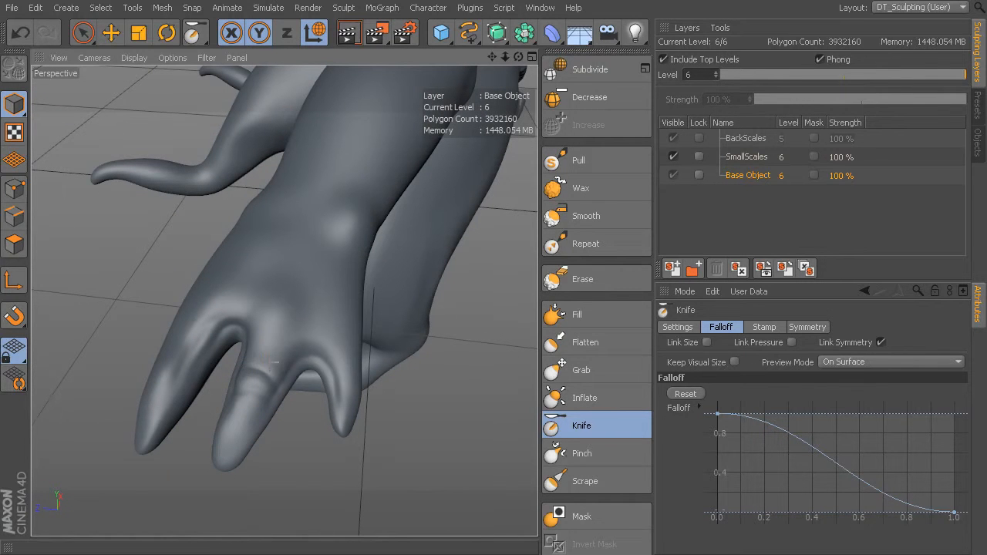
{"action": "mouse_move", "coordinate": [260, 452]}
{"action": "left_mouse_down", "text": "alt"}
{"action": "mouse_move", "coordinate": [283, 297]}
{"action": "mouse_move", "coordinate": [276, 364]}
{"action": "left_mouse_up", "text": "alt"}
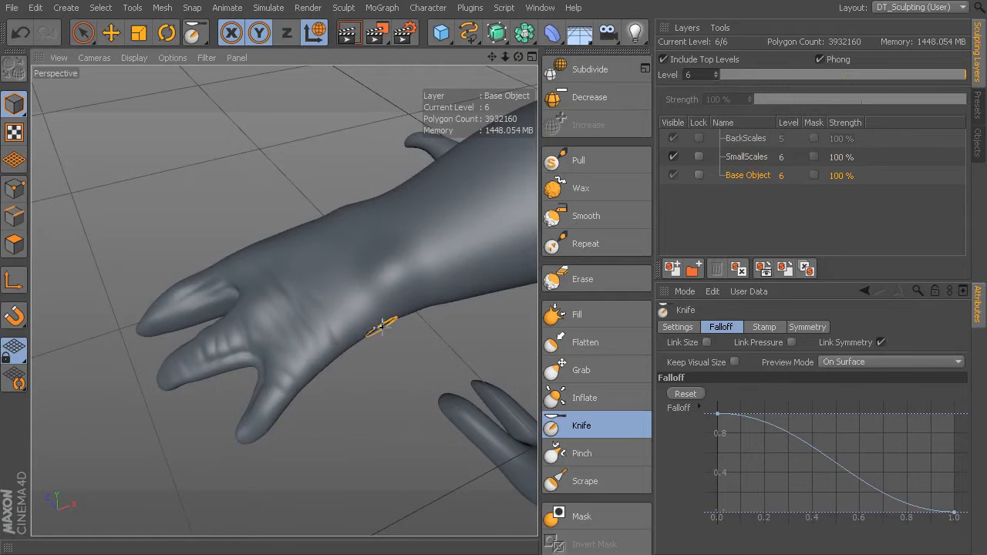
Cut skin creases around the back and outer side of the wrist with the Knife brush
{"action": "left_click_drag", "start_coordinate": [344, 265], "coordinate": [380, 302], "text": "alt"}
{"action": "left_click_drag", "start_coordinate": [397, 343], "coordinate": [452, 295], "text": "alt"}
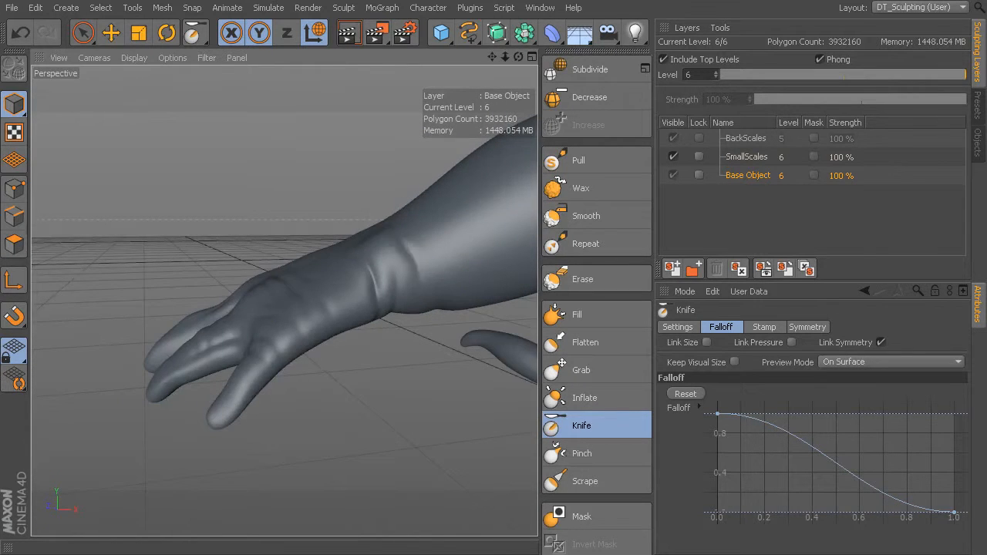
{"action": "left_click_drag", "start_coordinate": [386, 220], "coordinate": [382, 338], "text": "alt"}
Cut wrinkles across the fingers and around their bases with the Knife brush
{"action": "left_click_drag", "start_coordinate": [345, 264], "coordinate": [425, 314], "text": "alt"}
{"action": "mouse_move", "coordinate": [328, 378]}
{"action": "left_mouse_down", "text": "alt"}
{"action": "mouse_move", "coordinate": [283, 297]}
{"action": "mouse_move", "coordinate": [363, 236]}
{"action": "mouse_move", "coordinate": [327, 309]}
{"action": "mouse_move", "coordinate": [356, 229]}
{"action": "left_mouse_up", "text": "alt"}
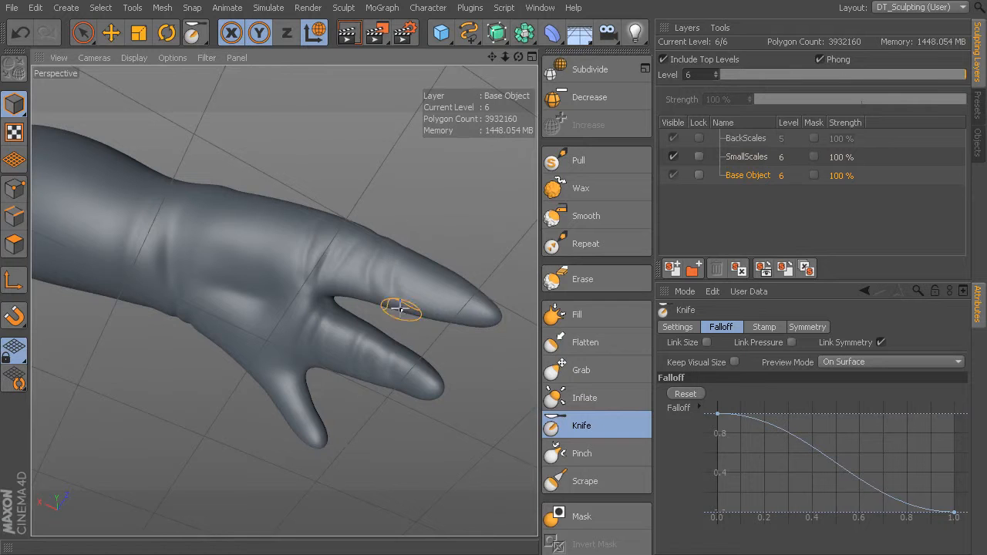
{"action": "left_click_drag", "start_coordinate": [434, 306], "coordinate": [279, 376], "text": "alt"}
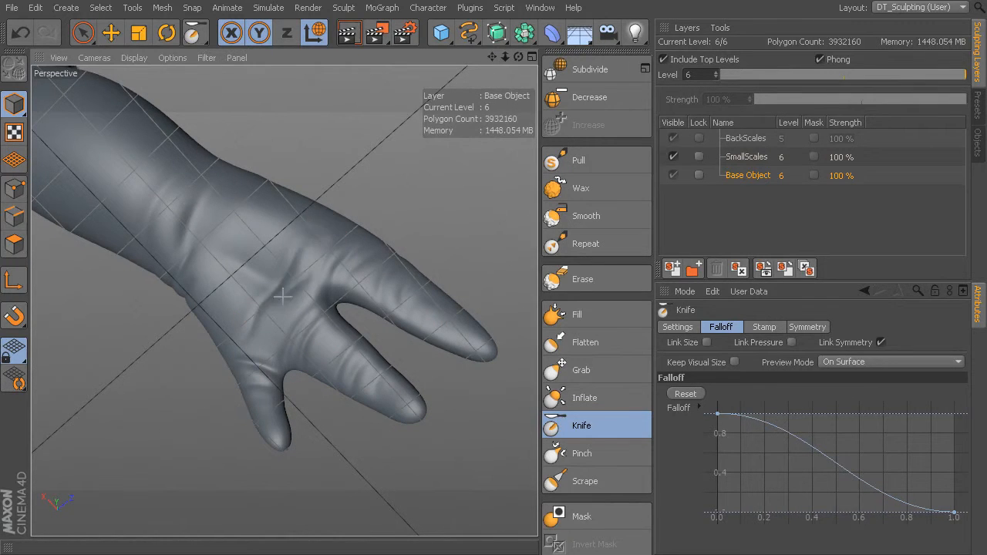
Cut further creases across the underside of the wrist and lower forearm with the Knife brush
{"action": "left_click_drag", "start_coordinate": [293, 227], "coordinate": [257, 235], "text": "alt"}
{"action": "left_click_drag", "start_coordinate": [222, 183], "coordinate": [176, 267]}
{"action": "left_click_drag", "start_coordinate": [193, 169], "coordinate": [162, 194]}
Carve skin folds around the elbow and across the adjoining upper arm with the Knife brush
{"action": "right_click_drag", "start_coordinate": [371, 271], "coordinate": [249, 229], "text": "alt"}
{"action": "mouse_move", "coordinate": [249, 229]}
{"action": "left_mouse_down", "text": "alt"}
{"action": "mouse_move", "coordinate": [239, 280]}
{"action": "mouse_move", "coordinate": [296, 284]}
{"action": "mouse_move", "coordinate": [323, 312]}
{"action": "mouse_move", "coordinate": [284, 410]}
{"action": "left_mouse_up", "text": "alt"}
{"action": "left_click_drag", "start_coordinate": [378, 353], "coordinate": [174, 344], "text": "alt"}
{"action": "left_click_drag", "start_coordinate": [344, 344], "coordinate": [233, 313], "text": "alt"}
{"action": "right_click_drag", "start_coordinate": [234, 313], "coordinate": [289, 312], "text": "alt"}
{"action": "mouse_move", "coordinate": [290, 311]}
{"action": "left_mouse_down", "text": "alt"}
{"action": "mouse_move", "coordinate": [154, 313]}
{"action": "mouse_move", "coordinate": [239, 313]}
{"action": "left_mouse_up", "text": "alt"}
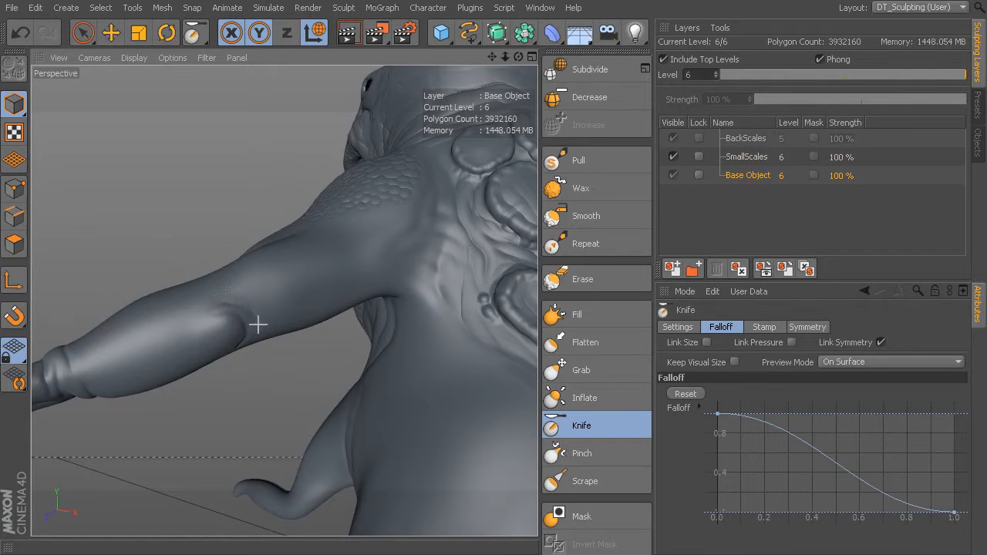
{"action": "mouse_move", "coordinate": [267, 352]}
{"action": "left_mouse_down", "text": "alt"}
{"action": "mouse_move", "coordinate": [279, 341]}
{"action": "mouse_move", "coordinate": [265, 361]}
{"action": "left_mouse_up", "text": "alt"}
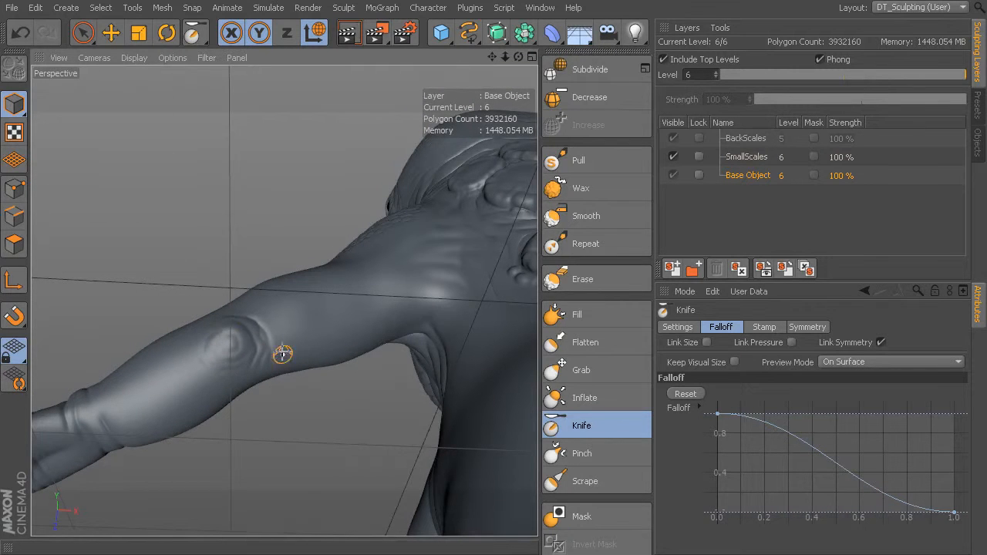
{"action": "left_click_drag", "start_coordinate": [275, 343], "coordinate": [261, 353], "text": "alt"}
{"action": "left_click_drag", "start_coordinate": [287, 404], "coordinate": [278, 420], "text": "alt"}
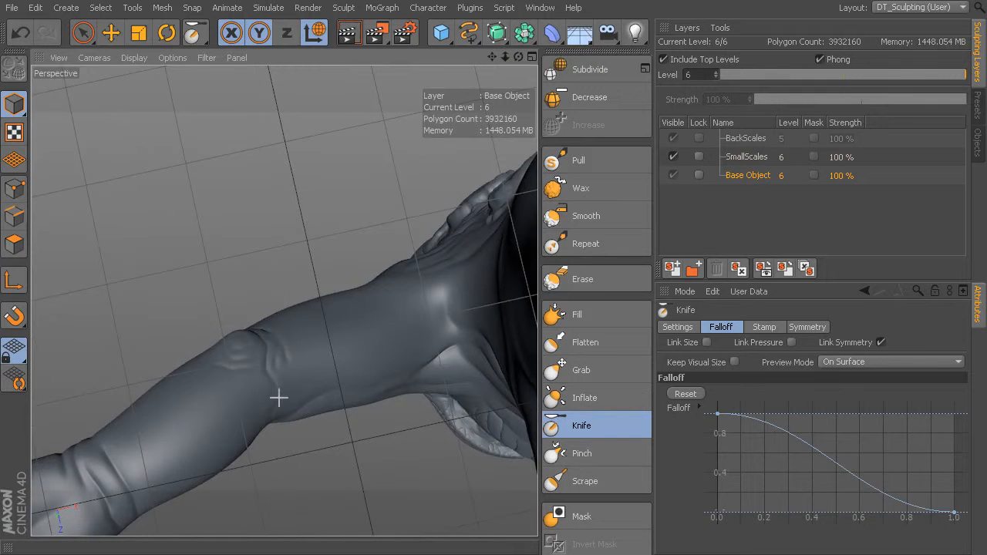
Resize the Knife brush and carve stretched skin folds where the back of the arm joins the torso
{"action": "mouse_move", "coordinate": [253, 377]}
{"action": "left_mouse_down", "text": "alt"}
{"action": "mouse_move", "coordinate": [282, 298]}
{"action": "mouse_move", "coordinate": [344, 291]}
{"action": "mouse_move", "coordinate": [283, 348]}
{"action": "mouse_move", "coordinate": [363, 294]}
{"action": "mouse_move", "coordinate": [414, 348]}
{"action": "left_mouse_up", "text": "alt"}
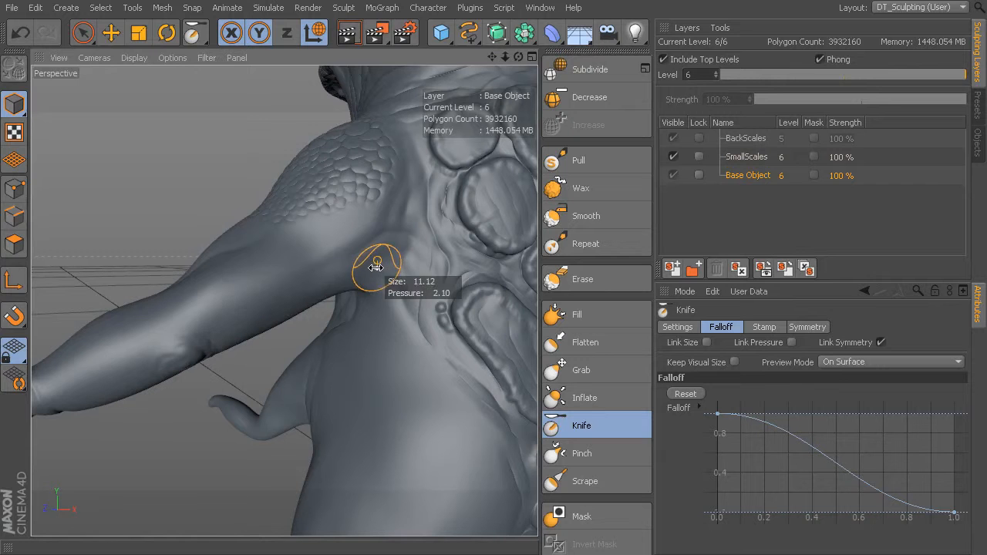
{"action": "middle_click_drag", "start_coordinate": [383, 258], "coordinate": [382, 260]}
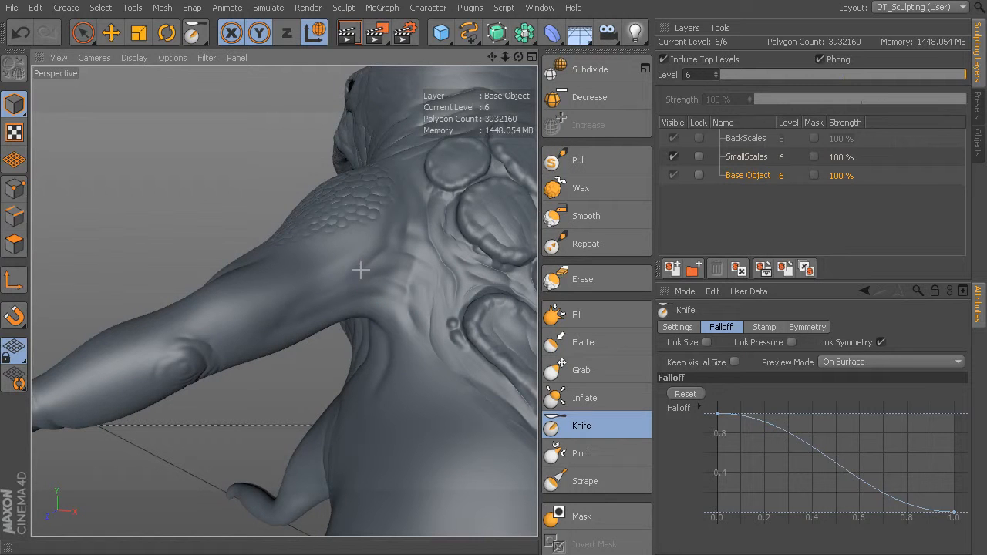
Carve folds along the hip and groin where the belly meets the thigh with the Knife brush
{"action": "left_click_drag", "start_coordinate": [274, 276], "coordinate": [369, 322], "text": "alt"}
{"action": "mouse_move", "coordinate": [283, 300]}
{"action": "left_mouse_down", "text": "alt"}
{"action": "mouse_move", "coordinate": [368, 289]}
{"action": "mouse_move", "coordinate": [284, 300]}
{"action": "left_mouse_up", "text": "alt"}
{"action": "left_click_drag", "start_coordinate": [240, 349], "coordinate": [266, 316], "text": "alt"}
{"action": "mouse_move", "coordinate": [240, 277]}
{"action": "left_mouse_down", "text": "alt"}
{"action": "mouse_move", "coordinate": [283, 298]}
{"action": "mouse_move", "coordinate": [276, 312]}
{"action": "left_mouse_up", "text": "alt"}
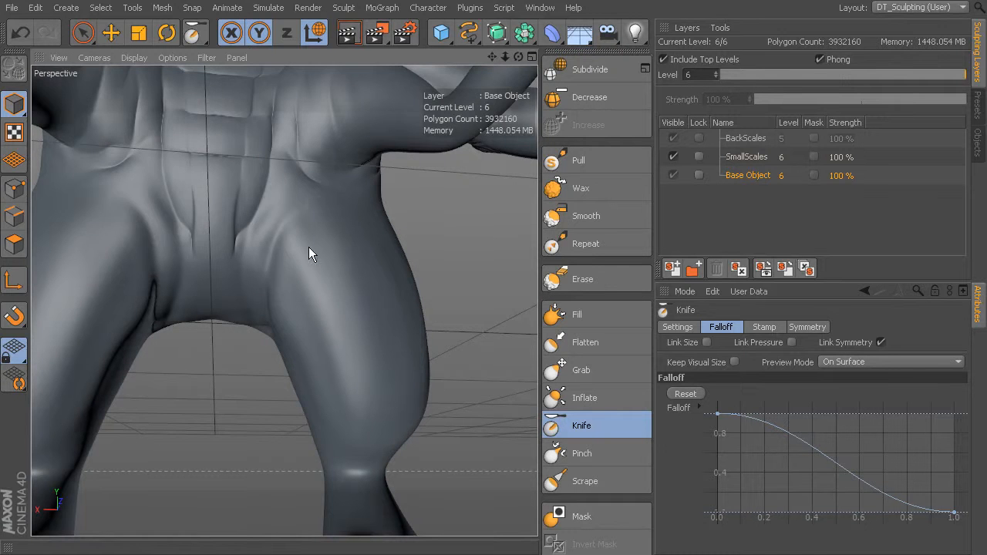
{"action": "left_click_drag", "start_coordinate": [319, 203], "coordinate": [279, 341], "text": "alt"}
{"action": "mouse_move", "coordinate": [326, 214]}
{"action": "left_mouse_down", "text": "alt"}
{"action": "mouse_move", "coordinate": [250, 282]}
{"action": "mouse_move", "coordinate": [428, 265]}
{"action": "mouse_move", "coordinate": [285, 298]}
{"action": "mouse_move", "coordinate": [405, 324]}
{"action": "left_mouse_up", "text": "alt"}
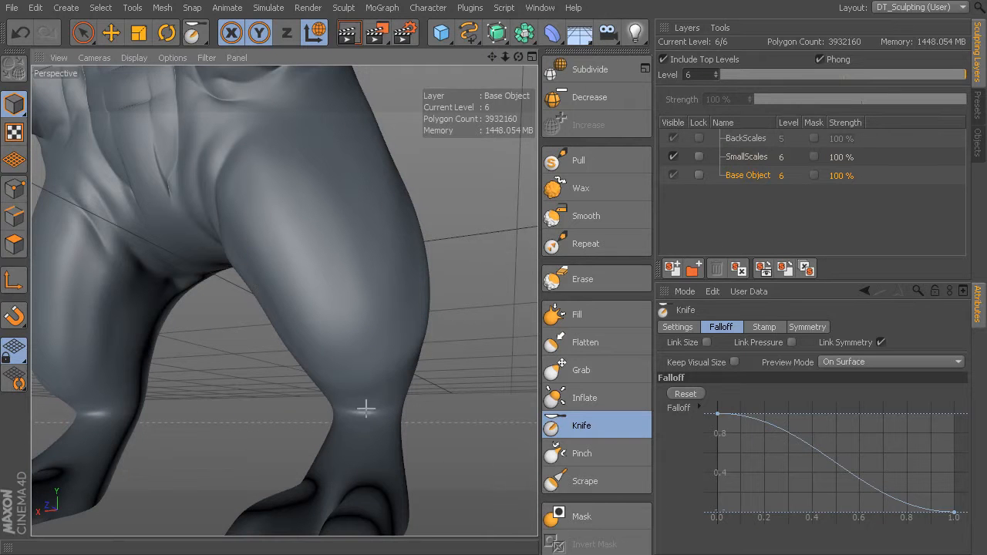
Cut creases around the front and outer side of the ankle with a resized Knife brush
{"action": "left_click_drag", "start_coordinate": [420, 410], "coordinate": [342, 408], "text": "alt"}
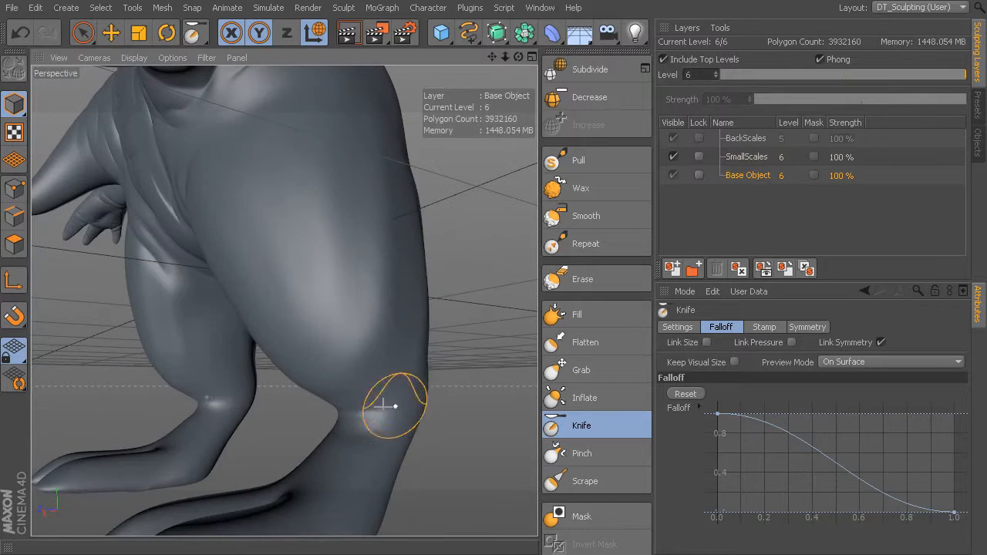
{"action": "left_click_drag", "start_coordinate": [434, 389], "coordinate": [344, 392], "text": "alt"}
{"action": "middle_click_drag", "start_coordinate": [339, 406], "coordinate": [324, 406]}
{"action": "left_click_drag", "start_coordinate": [325, 408], "coordinate": [347, 423], "text": "alt"}
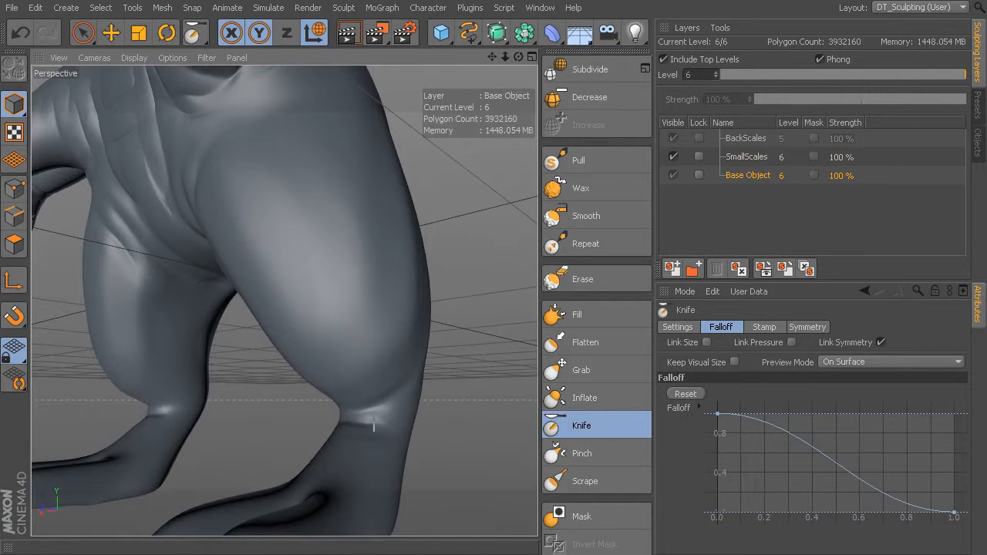
{"action": "mouse_move", "coordinate": [426, 391]}
{"action": "left_mouse_down", "text": "alt"}
{"action": "mouse_move", "coordinate": [338, 398]}
{"action": "mouse_move", "coordinate": [391, 387]}
{"action": "left_mouse_up", "text": "alt"}
{"action": "left_click_drag", "start_coordinate": [393, 387], "coordinate": [357, 421], "text": "alt"}
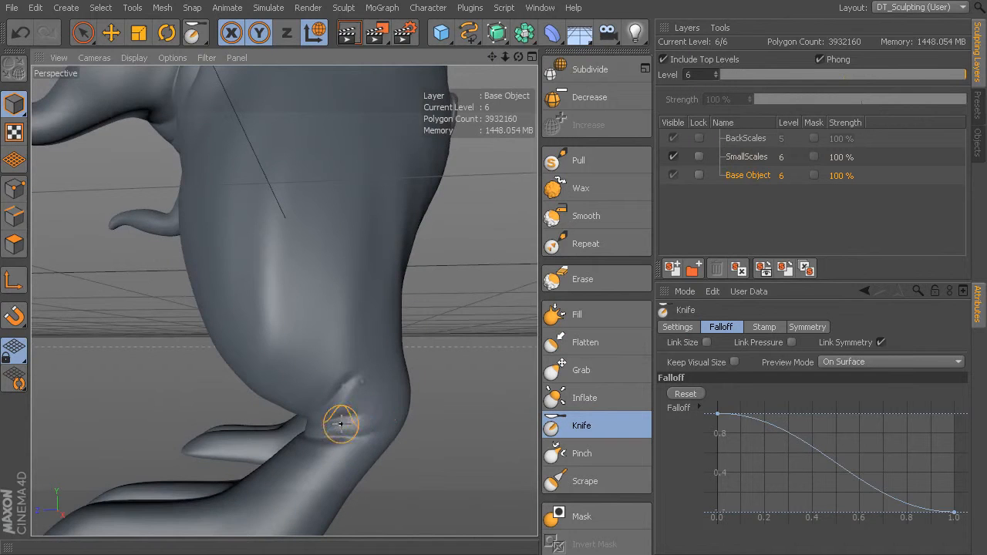
{"action": "left_click_drag", "start_coordinate": [416, 406], "coordinate": [220, 409], "text": "alt"}
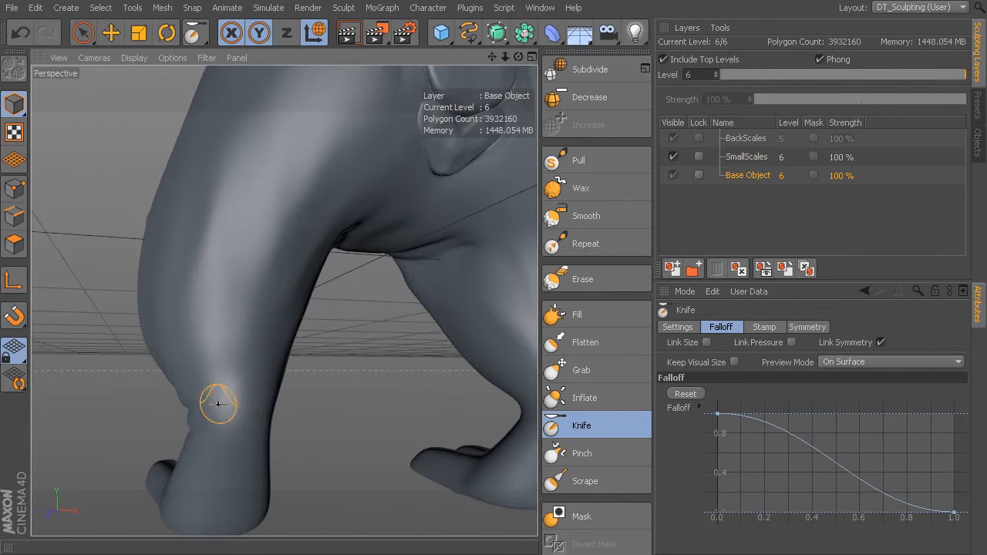
Raise the back of the ankle with the Pull brush and groove around the raised form with the Knife brush
{"action": "left_click", "coordinate": [565, 165]}
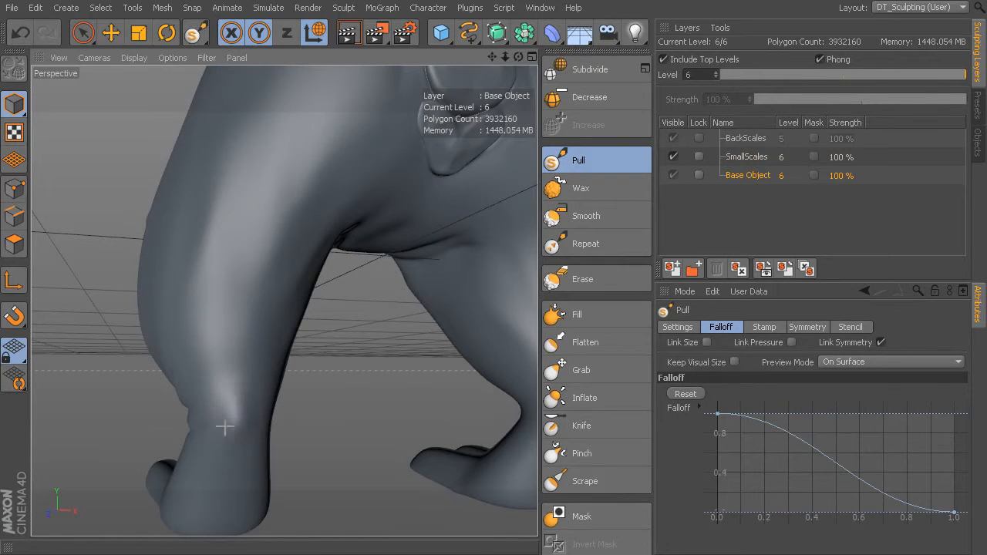
{"action": "mouse_move", "coordinate": [231, 449]}
{"action": "left_mouse_down", "text": "alt"}
{"action": "mouse_move", "coordinate": [282, 298]}
{"action": "mouse_move", "coordinate": [280, 392]}
{"action": "left_mouse_up", "text": "alt"}
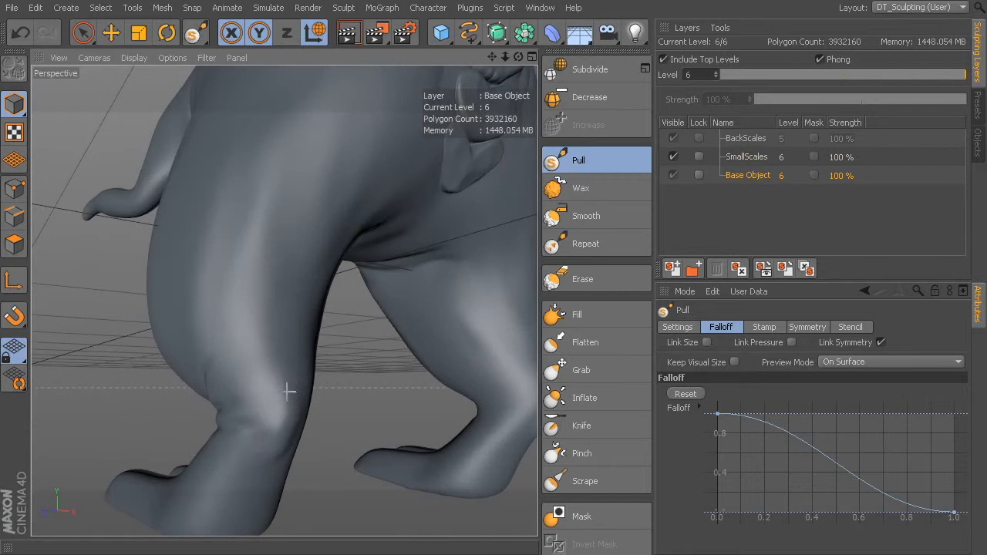
{"action": "left_click", "coordinate": [592, 426]}
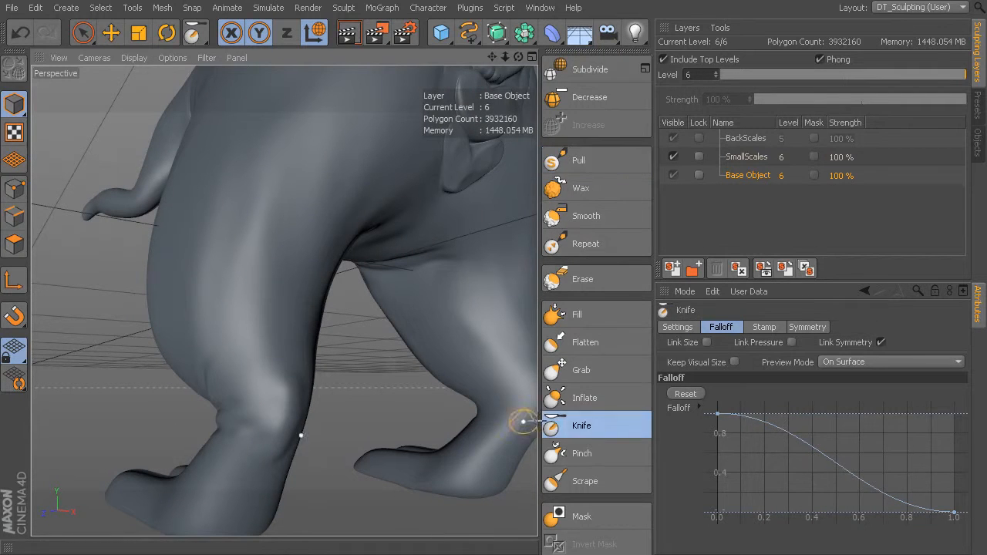
{"action": "mouse_move", "coordinate": [266, 461]}
{"action": "left_mouse_down", "text": "alt"}
{"action": "mouse_move", "coordinate": [285, 297]}
{"action": "mouse_move", "coordinate": [278, 312]}
{"action": "left_mouse_up", "text": "alt"}
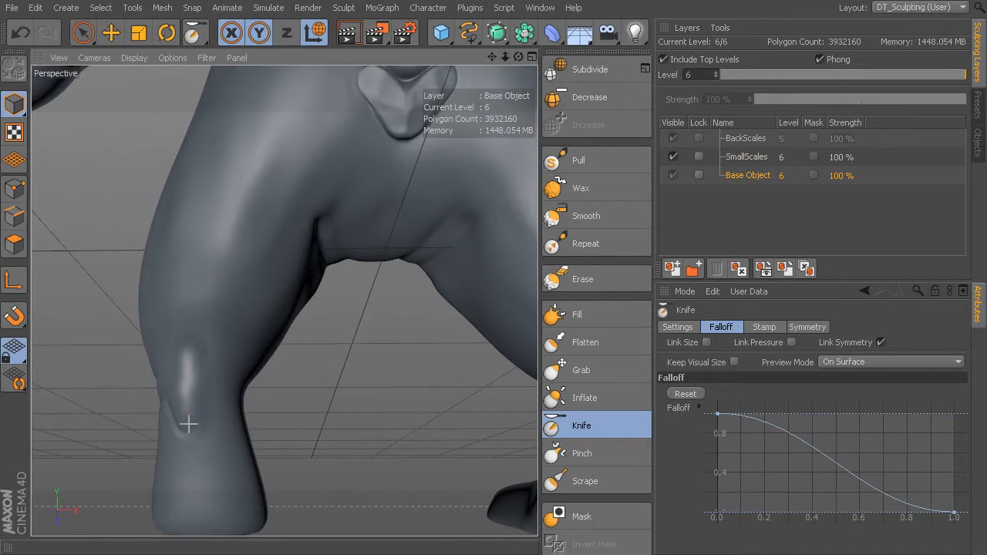
{"action": "mouse_move", "coordinate": [192, 438]}
{"action": "left_mouse_down", "text": "alt"}
{"action": "mouse_move", "coordinate": [258, 419]}
{"action": "mouse_move", "coordinate": [221, 386]}
{"action": "mouse_move", "coordinate": [289, 396]}
{"action": "mouse_move", "coordinate": [229, 391]}
{"action": "left_mouse_up", "text": "alt"}
Carve skin folds beside the lowest back plates and above the inner thigh with a resized Knife brush
{"action": "mouse_move", "coordinate": [299, 195]}
{"action": "middle_mouse_down"}
{"action": "mouse_move", "coordinate": [332, 192]}
{"action": "mouse_move", "coordinate": [302, 350]}
{"action": "middle_mouse_up"}
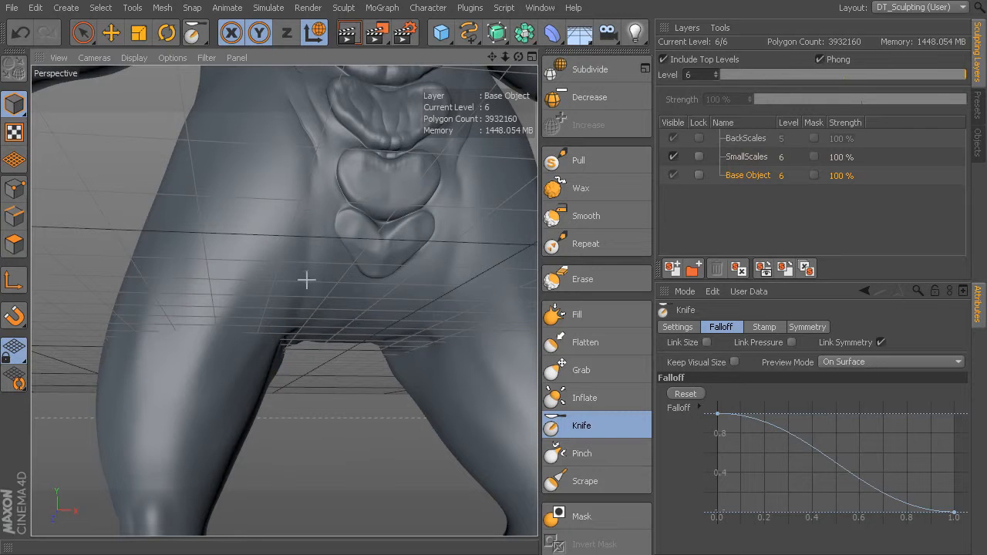
{"action": "left_click_drag", "start_coordinate": [284, 300], "coordinate": [328, 345], "text": "alt"}
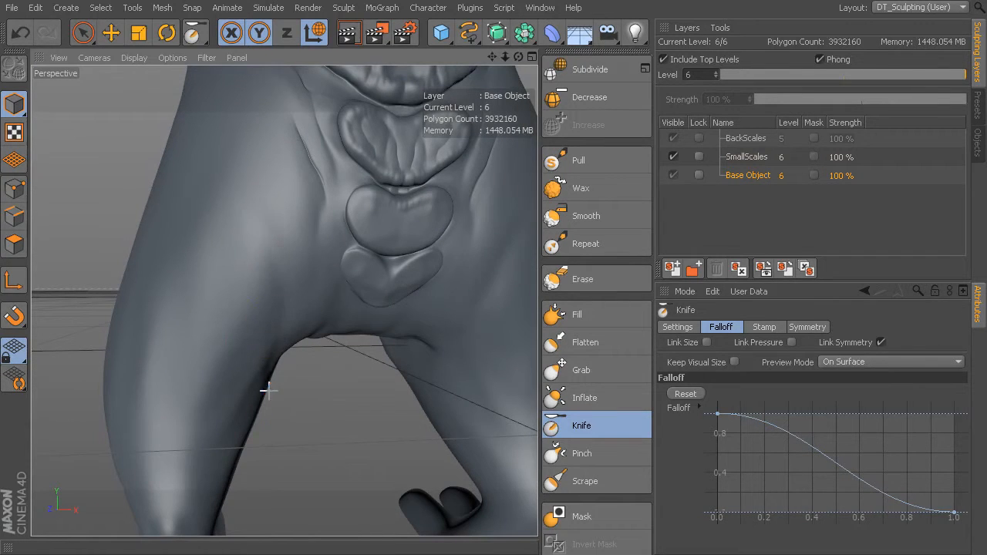
Build up muscle volume along the outer side and front of the thigh with the Pull brush
{"action": "left_click_drag", "start_coordinate": [198, 287], "coordinate": [442, 333], "text": "alt"}
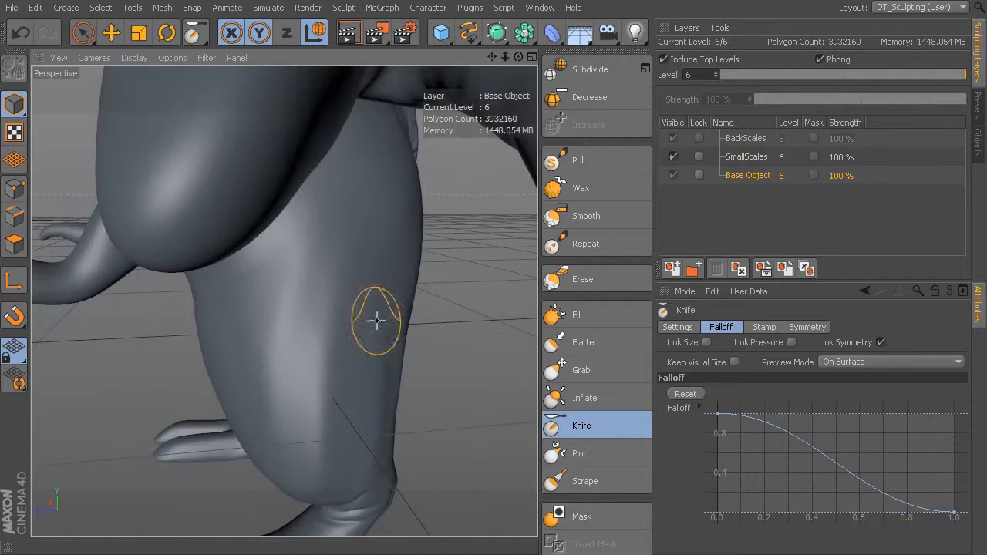
{"action": "middle_click_drag", "start_coordinate": [347, 304], "coordinate": [417, 214], "text": "alt"}
{"action": "left_click_drag", "start_coordinate": [380, 329], "coordinate": [437, 287], "text": "alt"}
{"action": "middle_click_drag", "start_coordinate": [436, 287], "coordinate": [336, 296], "text": "alt"}
{"action": "left_click_drag", "start_coordinate": [336, 297], "coordinate": [325, 344], "text": "alt"}
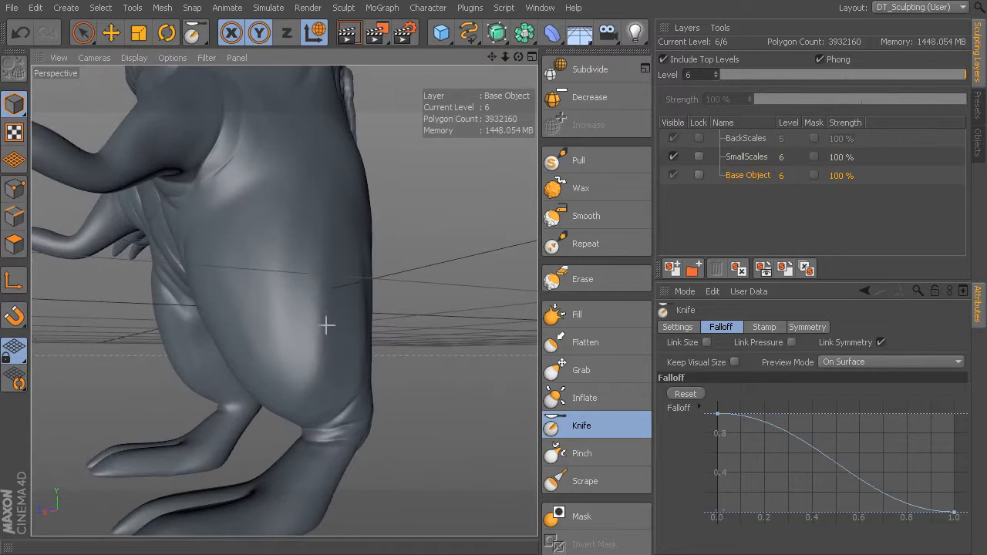
{"action": "left_click", "coordinate": [591, 166]}
{"action": "mouse_move", "coordinate": [290, 388]}
{"action": "left_mouse_down", "text": "alt"}
{"action": "mouse_move", "coordinate": [425, 311]}
{"action": "mouse_move", "coordinate": [331, 335]}
{"action": "mouse_move", "coordinate": [335, 346]}
{"action": "left_mouse_up", "text": "alt"}
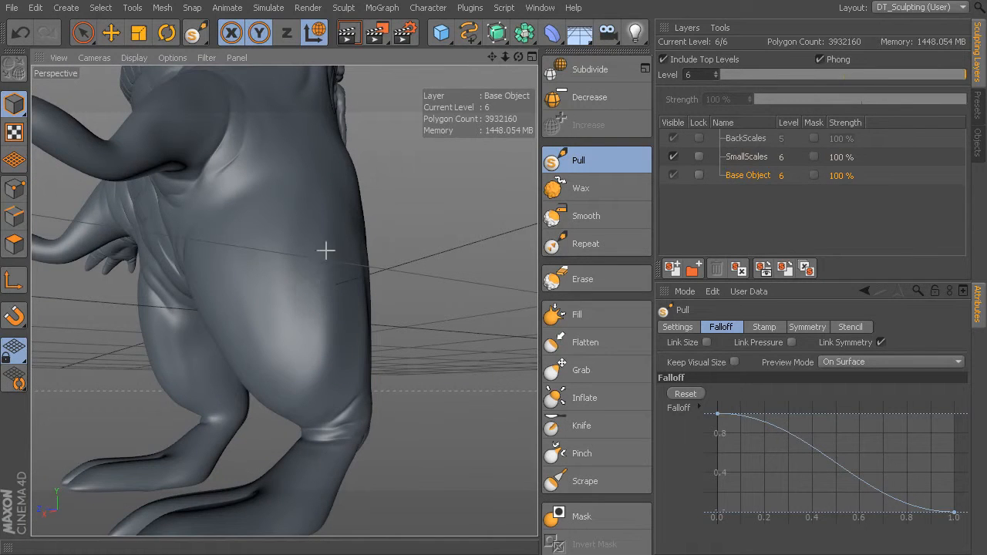
{"action": "left_click_drag", "start_coordinate": [290, 315], "coordinate": [410, 323], "text": "alt"}
{"action": "left_click_drag", "start_coordinate": [340, 365], "coordinate": [421, 332], "text": "alt"}
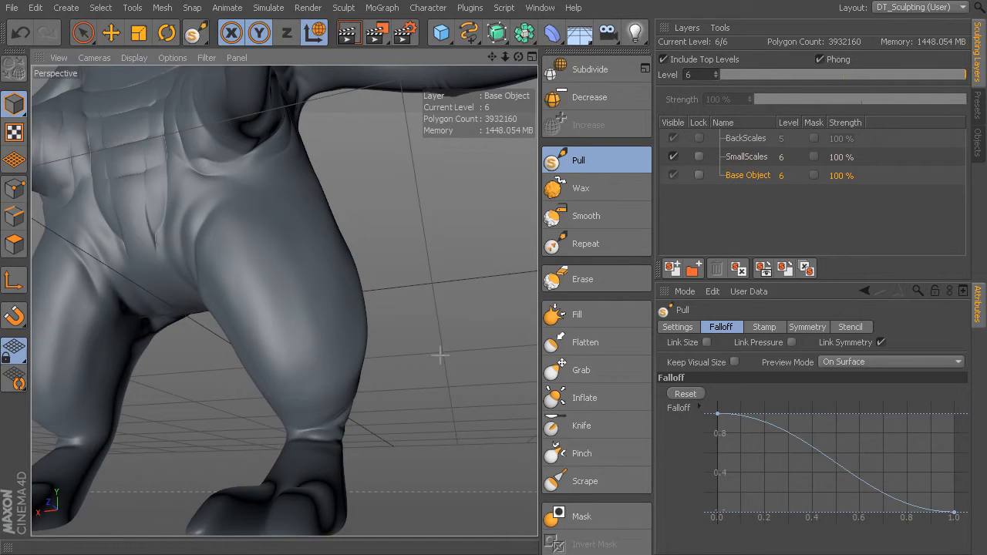
Carve a muscle groove into the lower front of the leg above the ankle with the Knife brush
{"action": "left_click", "coordinate": [586, 426]}
{"action": "mouse_move", "coordinate": [306, 401]}
{"action": "left_mouse_down"}
{"action": "mouse_move", "coordinate": [311, 392]}
{"action": "mouse_move", "coordinate": [310, 406]}
{"action": "left_mouse_up"}
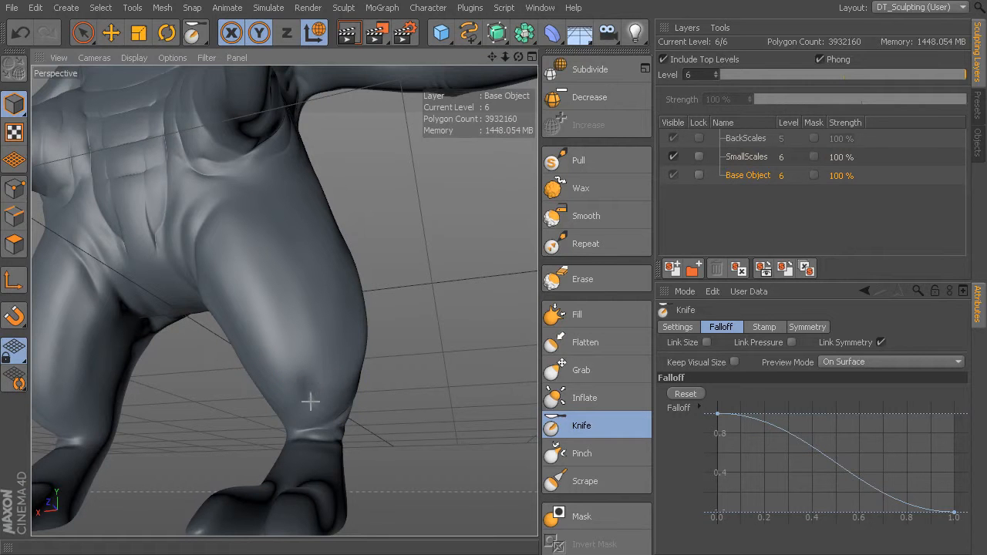
{"action": "left_click_drag", "start_coordinate": [376, 347], "coordinate": [357, 394], "text": "alt"}
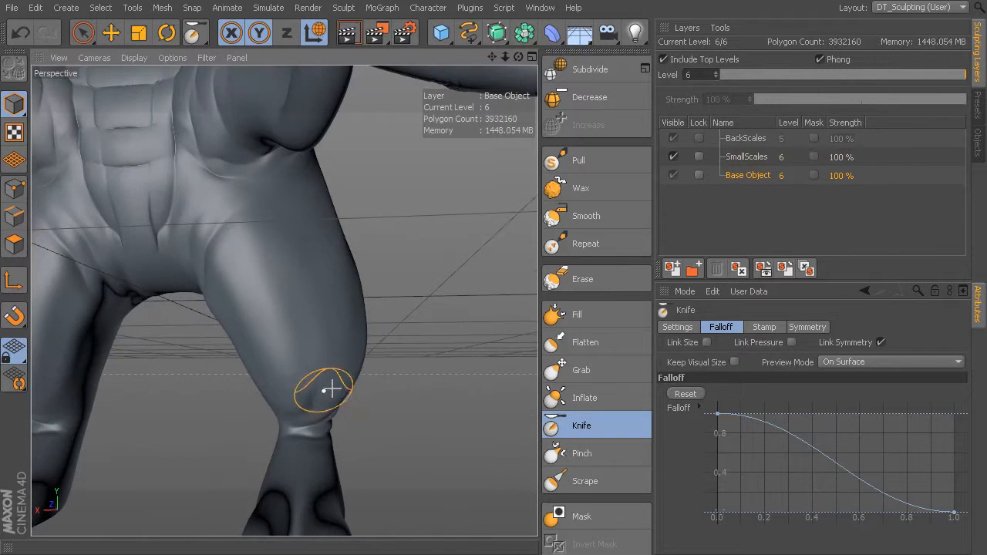
{"action": "left_click_drag", "start_coordinate": [305, 338], "coordinate": [331, 309], "text": "alt"}
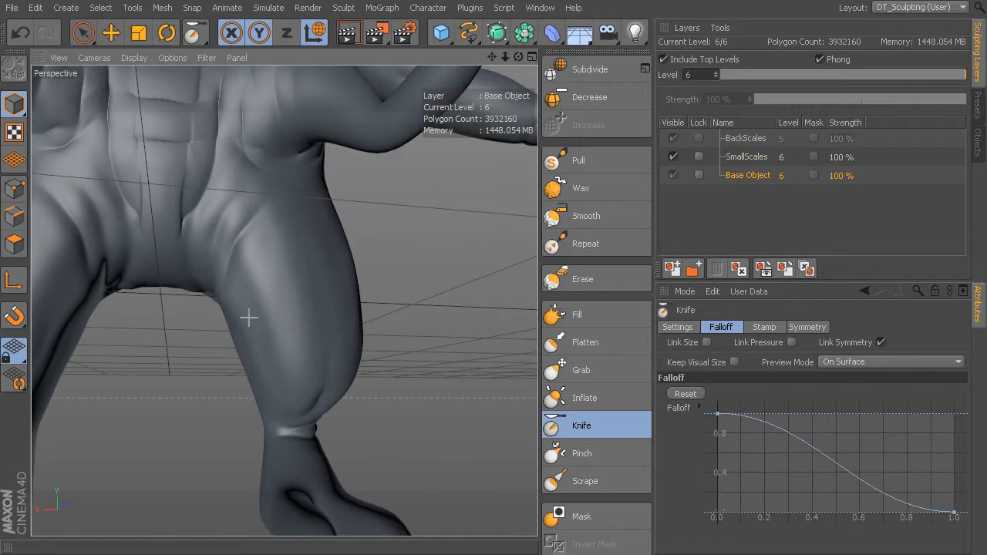
{"action": "mouse_move", "coordinate": [299, 432]}
{"action": "left_mouse_down", "text": "alt"}
{"action": "mouse_move", "coordinate": [301, 409]}
{"action": "mouse_move", "coordinate": [313, 410]}
{"action": "left_mouse_up", "text": "alt"}
Build up volume on the top of the foot and toes with a resized Wax brush
{"action": "middle_click_drag", "start_coordinate": [313, 410], "coordinate": [315, 294], "text": "alt"}
{"action": "mouse_move", "coordinate": [315, 297]}
{"action": "left_mouse_down", "text": "alt"}
{"action": "mouse_move", "coordinate": [315, 361]}
{"action": "mouse_move", "coordinate": [330, 332]}
{"action": "mouse_move", "coordinate": [368, 354]}
{"action": "mouse_move", "coordinate": [386, 348]}
{"action": "left_mouse_up", "text": "alt"}
{"action": "right_click_drag", "start_coordinate": [386, 348], "coordinate": [417, 347], "text": "alt"}
{"action": "left_click", "coordinate": [597, 195]}
{"action": "mouse_move", "coordinate": [361, 315]}
{"action": "left_mouse_down", "text": "alt"}
{"action": "mouse_move", "coordinate": [354, 344]}
{"action": "mouse_move", "coordinate": [366, 370]}
{"action": "left_mouse_up", "text": "alt"}
{"action": "middle_click_drag", "start_coordinate": [322, 353], "coordinate": [315, 353]}
{"action": "left_click_drag", "start_coordinate": [306, 330], "coordinate": [296, 303]}
Shape ridges running from the ankle toward the two toes with the Wax brush
{"action": "left_click_drag", "start_coordinate": [324, 419], "coordinate": [315, 396], "text": "alt"}
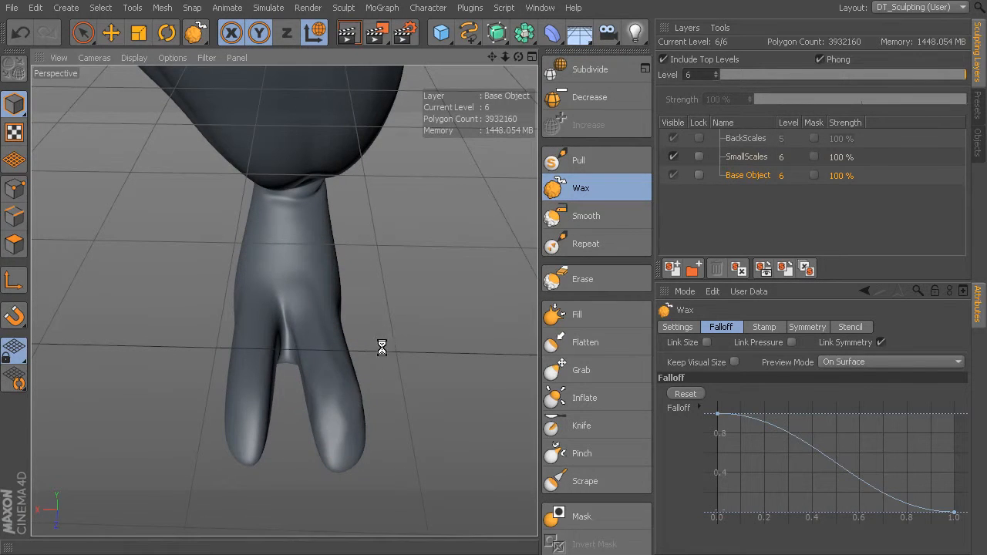
{"action": "left_click_drag", "start_coordinate": [368, 375], "coordinate": [286, 357], "text": "alt"}
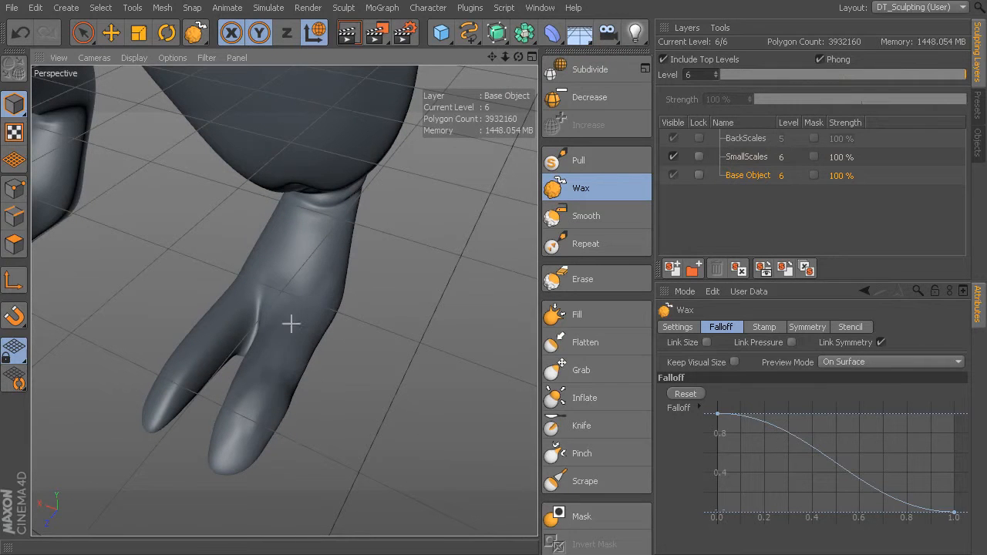
{"action": "left_click_drag", "start_coordinate": [357, 304], "coordinate": [308, 330], "text": "alt"}
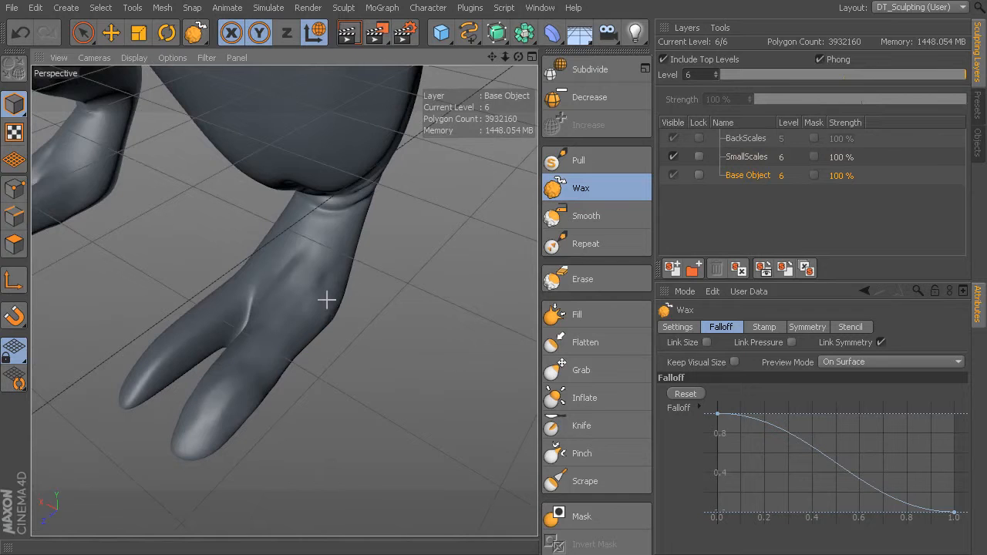
{"action": "left_click_drag", "start_coordinate": [241, 320], "coordinate": [412, 300], "text": "alt"}
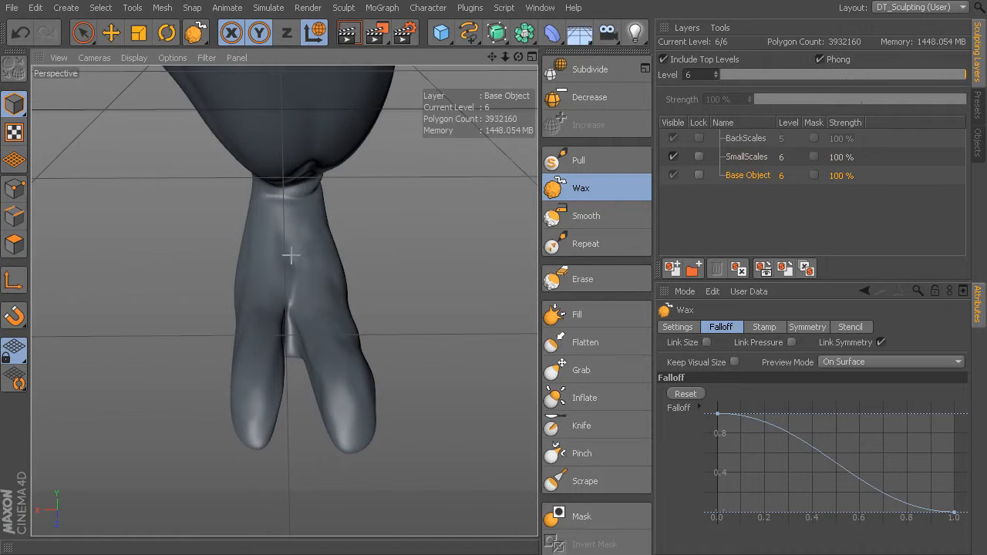
Build up the heel at the back of the foot with the Wax brush
{"action": "left_click_drag", "start_coordinate": [348, 360], "coordinate": [221, 254], "text": "alt"}
{"action": "left_click_drag", "start_coordinate": [294, 316], "coordinate": [468, 253], "text": "alt"}
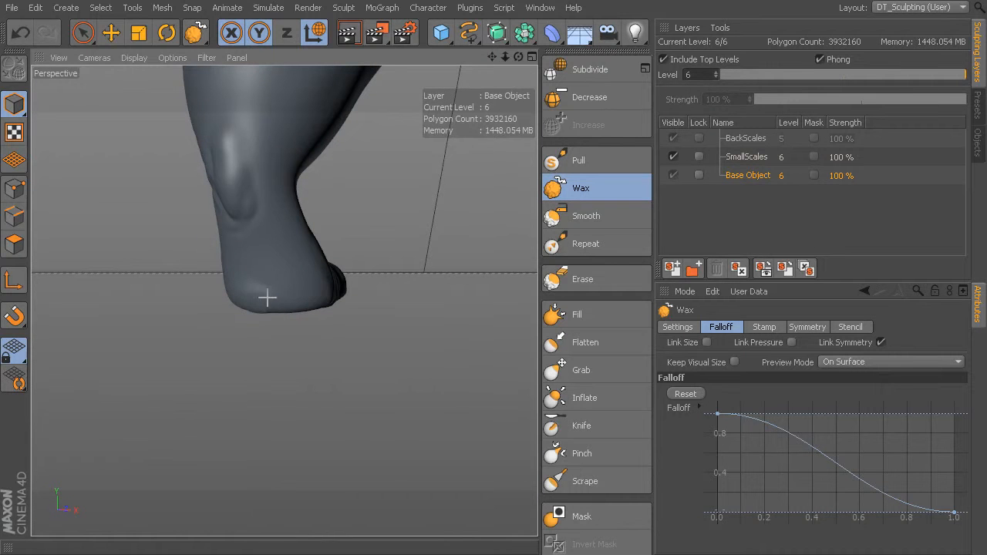
{"action": "left_click_drag", "start_coordinate": [317, 301], "coordinate": [231, 279]}
Add Wax strokes along the side of the foot and strengthen the tendon ridges on its upper surface
{"action": "left_click_drag", "start_coordinate": [283, 300], "coordinate": [291, 349], "text": "alt"}
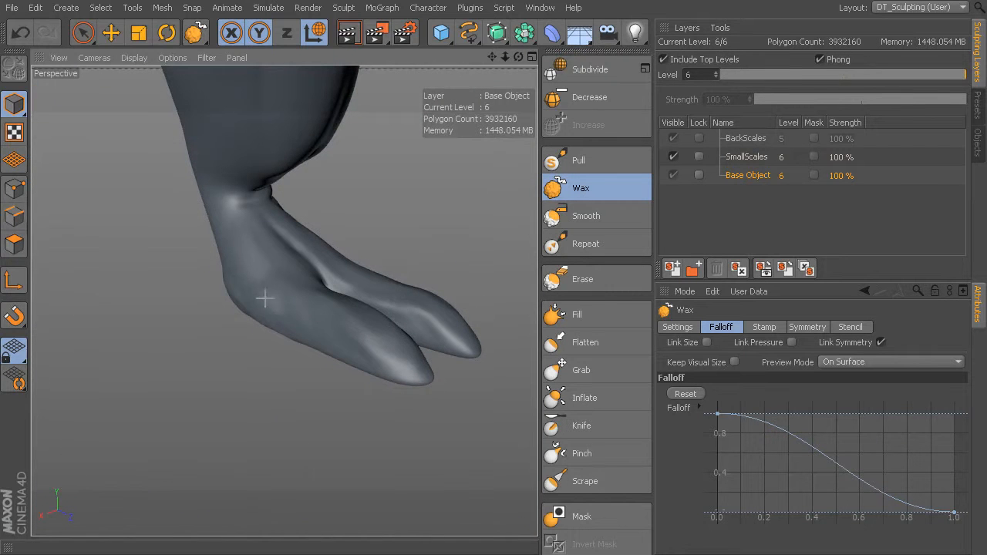
{"action": "left_click_drag", "start_coordinate": [344, 303], "coordinate": [297, 305], "text": "alt"}
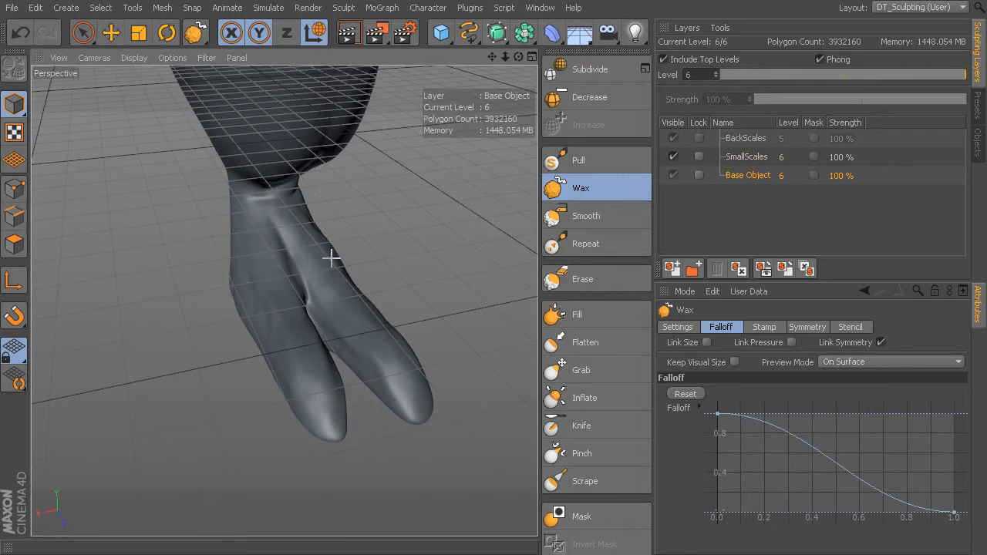
{"action": "left_click_drag", "start_coordinate": [335, 262], "coordinate": [319, 370], "text": "alt"}
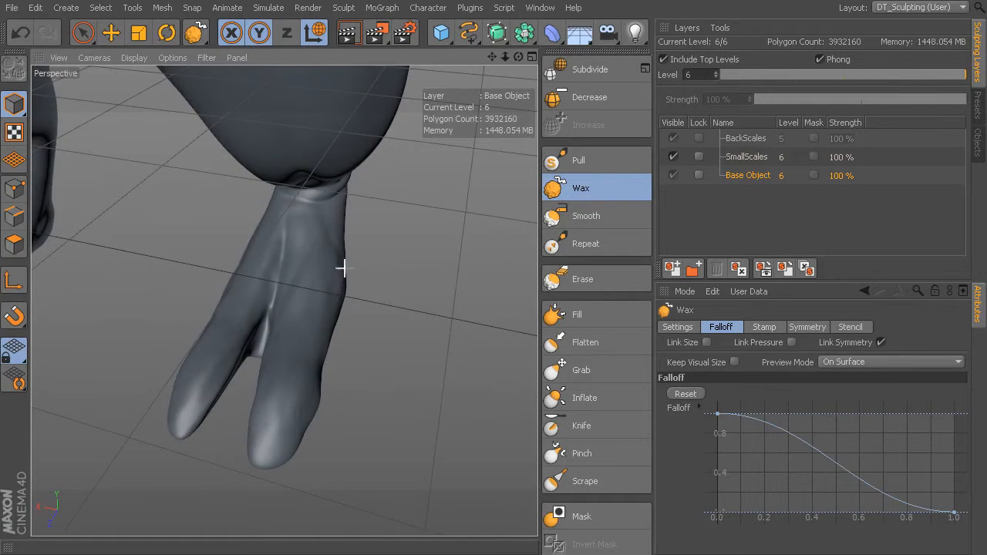
Carve knuckle creases across the outer toe of the foot with the Knife brush
{"action": "left_click_drag", "start_coordinate": [394, 248], "coordinate": [345, 285], "text": "alt"}
{"action": "mouse_move", "coordinate": [340, 226]}
{"action": "left_mouse_down", "text": "alt"}
{"action": "mouse_move", "coordinate": [302, 288]}
{"action": "mouse_move", "coordinate": [270, 306]}
{"action": "left_mouse_up", "text": "alt"}
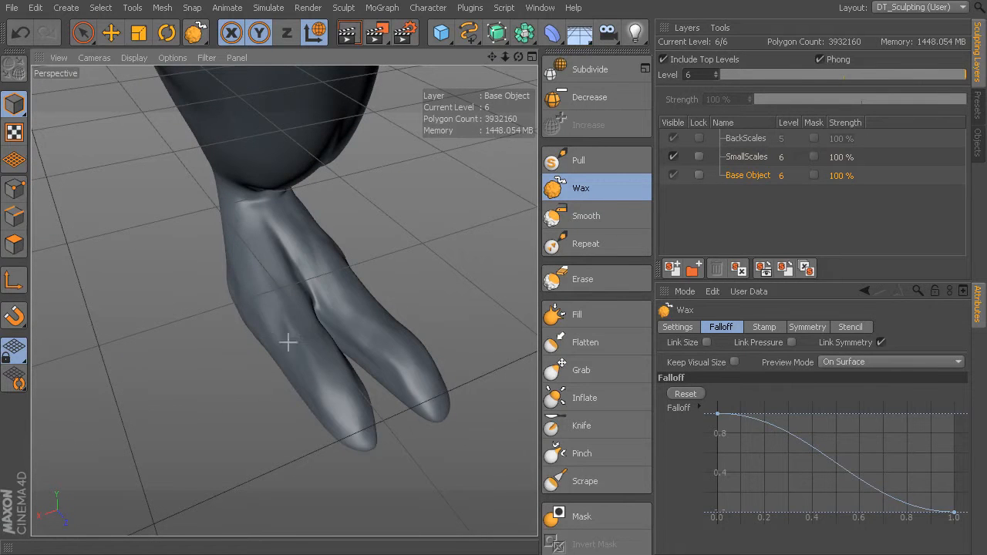
{"action": "left_click", "coordinate": [595, 425]}
{"action": "mouse_move", "coordinate": [331, 308]}
{"action": "left_mouse_down", "text": "alt"}
{"action": "mouse_move", "coordinate": [282, 300]}
{"action": "mouse_move", "coordinate": [285, 371]}
{"action": "left_mouse_up", "text": "alt"}
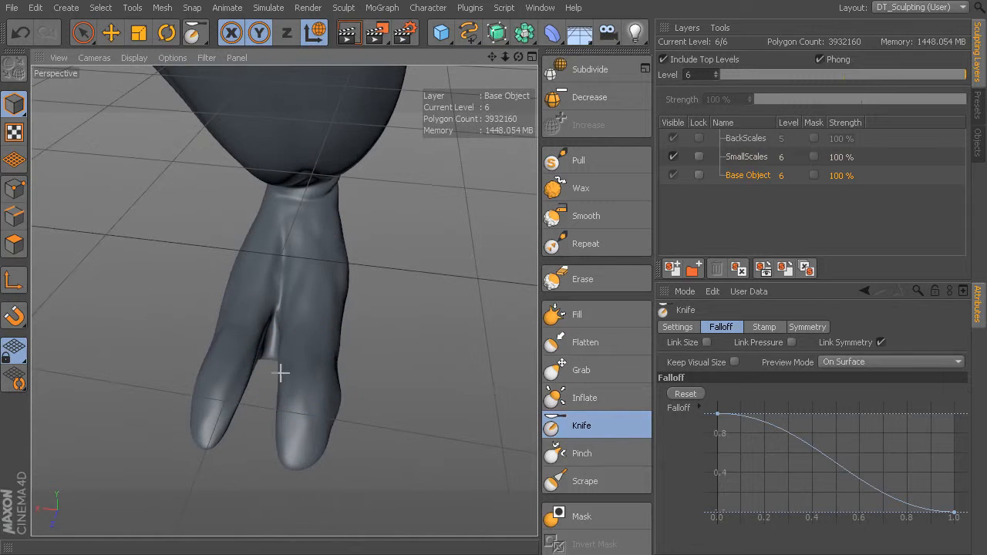
{"action": "middle_click_drag", "start_coordinate": [321, 367], "coordinate": [301, 348]}
{"action": "left_click_drag", "start_coordinate": [302, 348], "coordinate": [264, 412], "text": "alt"}
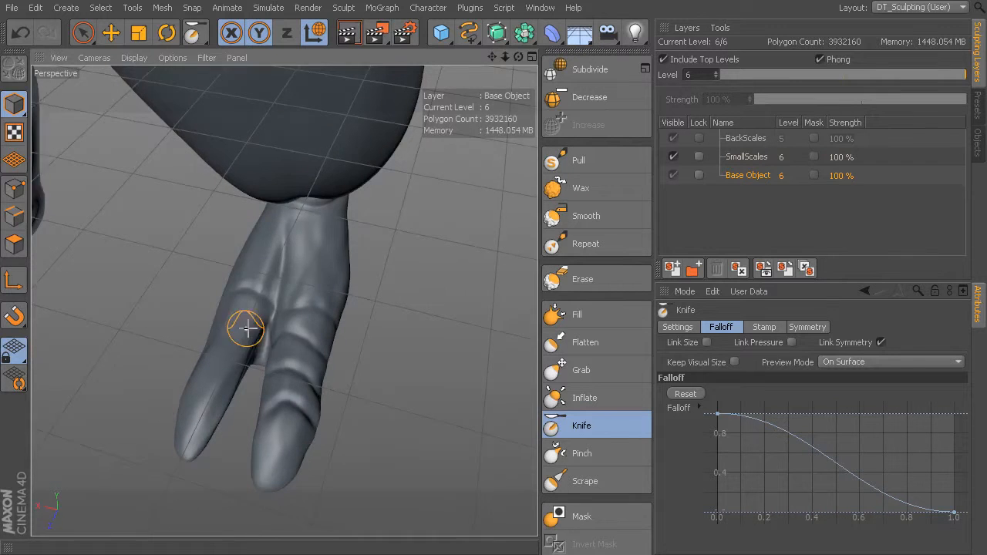
Carve matching Knife creases across the other toe and over the foot where the two toes meet
{"action": "left_click_drag", "start_coordinate": [233, 326], "coordinate": [314, 335], "text": "alt"}
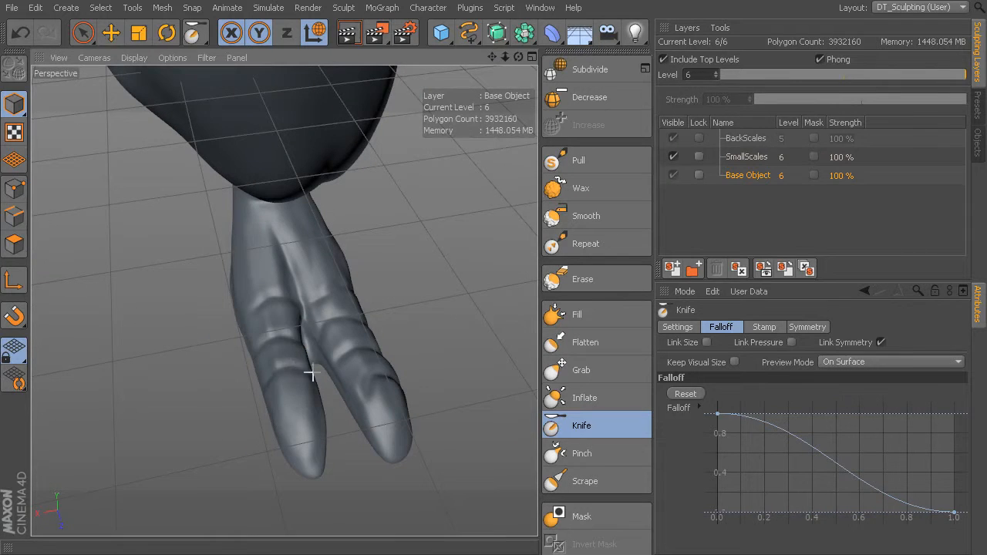
{"action": "mouse_move", "coordinate": [278, 432]}
{"action": "left_mouse_down", "text": "alt"}
{"action": "mouse_move", "coordinate": [286, 239]}
{"action": "mouse_move", "coordinate": [283, 301]}
{"action": "mouse_move", "coordinate": [266, 237]}
{"action": "mouse_move", "coordinate": [308, 285]}
{"action": "mouse_move", "coordinate": [265, 312]}
{"action": "left_mouse_up", "text": "alt"}
{"action": "left_click_drag", "start_coordinate": [283, 347], "coordinate": [271, 355], "text": "alt"}
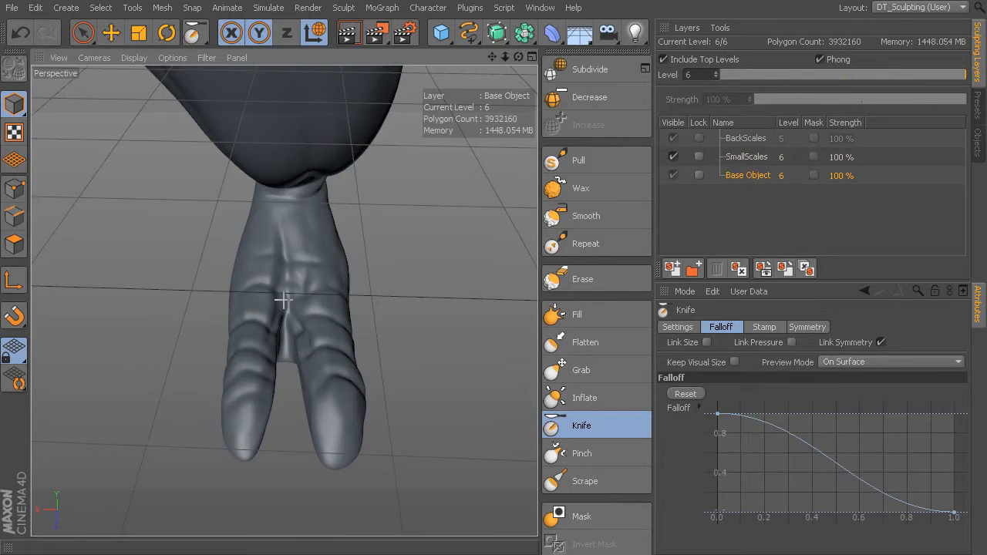
Reshape the outlines of both toes and the sides of the foot with the Grab brush
{"action": "left_click_drag", "start_coordinate": [295, 284], "coordinate": [248, 240], "text": "alt"}
{"action": "right_click_drag", "start_coordinate": [379, 262], "coordinate": [309, 258], "text": "alt"}
{"action": "left_click_drag", "start_coordinate": [340, 263], "coordinate": [455, 270], "text": "alt"}
{"action": "right_click_drag", "start_coordinate": [379, 252], "coordinate": [501, 263], "text": "alt"}
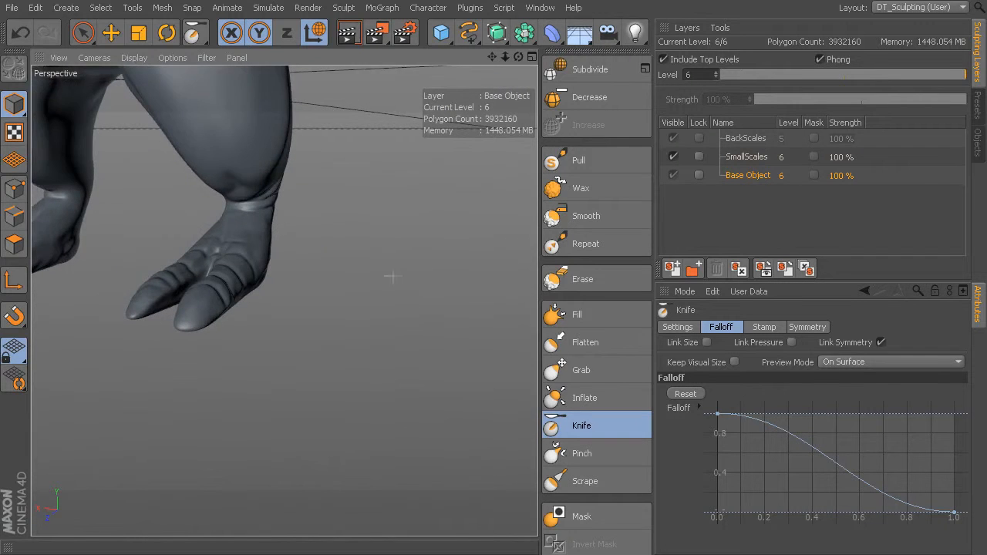
{"action": "left_click_drag", "start_coordinate": [404, 278], "coordinate": [483, 305], "text": "alt"}
{"action": "left_click", "coordinate": [581, 371]}
{"action": "mouse_move", "coordinate": [401, 308]}
{"action": "left_mouse_down", "text": "alt"}
{"action": "mouse_move", "coordinate": [282, 298]}
{"action": "mouse_move", "coordinate": [363, 324]}
{"action": "left_mouse_up", "text": "alt"}
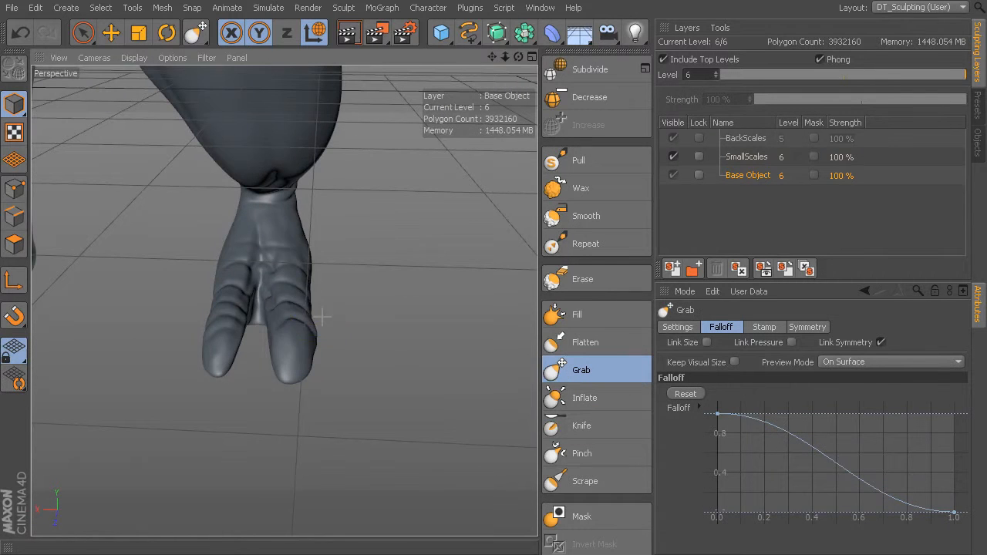
{"action": "middle_click_drag", "start_coordinate": [306, 310], "coordinate": [346, 296]}
{"action": "mouse_move", "coordinate": [346, 295]}
{"action": "left_mouse_down", "text": "alt"}
{"action": "mouse_move", "coordinate": [333, 328]}
{"action": "mouse_move", "coordinate": [311, 326]}
{"action": "mouse_move", "coordinate": [315, 284]}
{"action": "left_mouse_up", "text": "alt"}
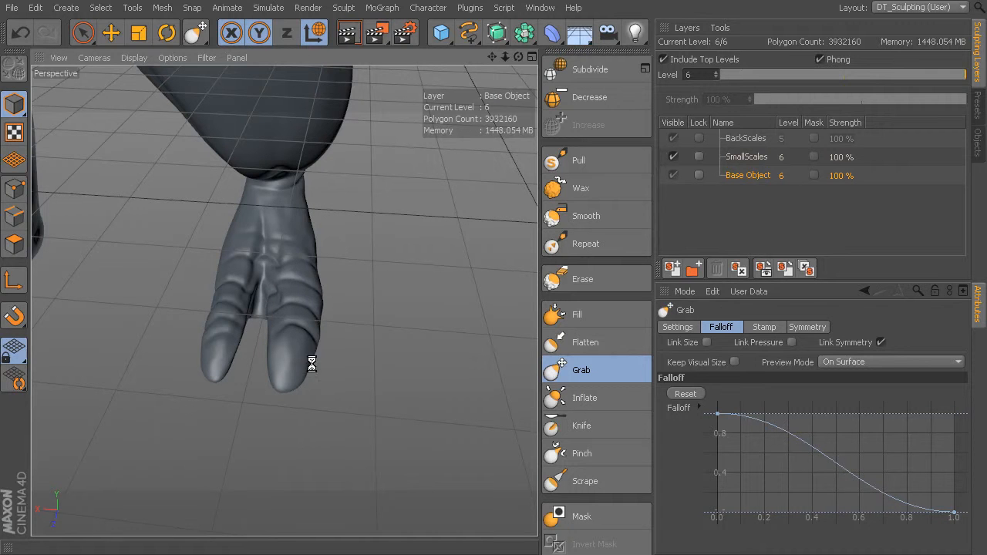
{"action": "left_click_drag", "start_coordinate": [316, 347], "coordinate": [389, 317], "text": "alt"}
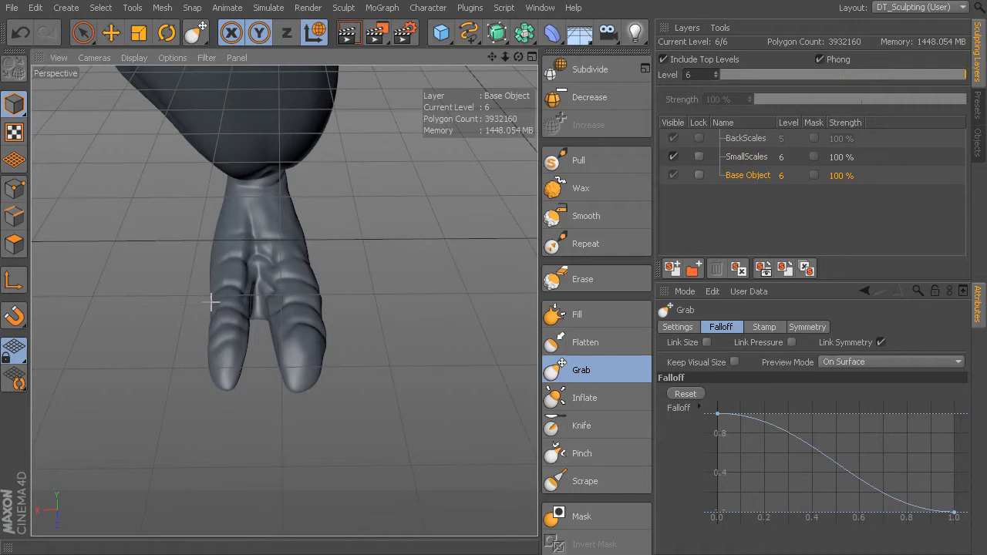
{"action": "left_click_drag", "start_coordinate": [244, 407], "coordinate": [231, 366], "text": "alt"}
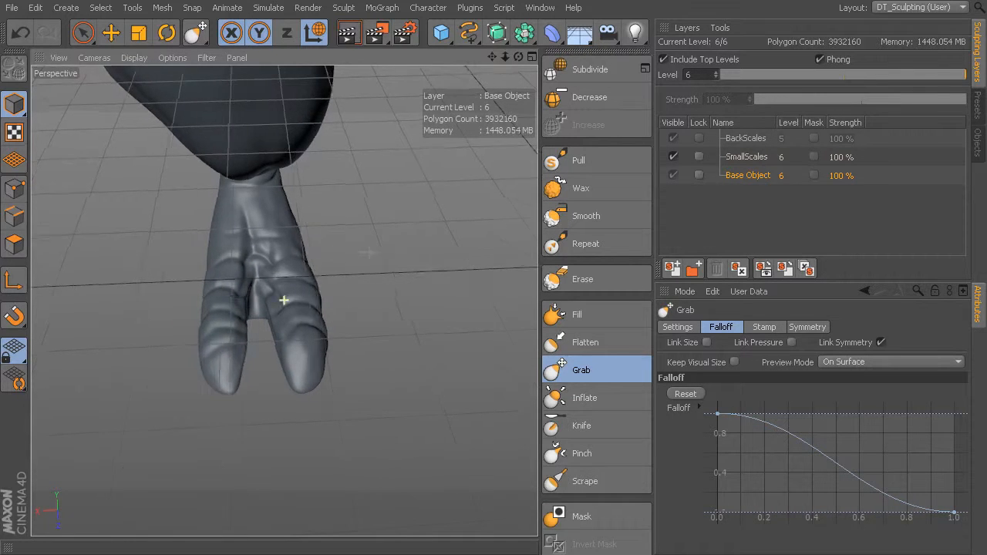
Try a Knife crease along the underside of the tentacle-like lower arm and undo it
{"action": "left_click_drag", "start_coordinate": [235, 294], "coordinate": [396, 335], "text": "alt"}
{"action": "right_click_drag", "start_coordinate": [396, 335], "coordinate": [370, 269], "text": "alt"}
{"action": "middle_click_drag", "start_coordinate": [370, 270], "coordinate": [302, 423], "text": "alt"}
{"action": "left_click_drag", "start_coordinate": [301, 424], "coordinate": [429, 301], "text": "alt"}
{"action": "right_click_drag", "start_coordinate": [429, 301], "coordinate": [379, 260], "text": "alt"}
{"action": "left_click_drag", "start_coordinate": [379, 260], "coordinate": [456, 268], "text": "alt"}
{"action": "middle_click_drag", "start_coordinate": [455, 268], "coordinate": [419, 365], "text": "alt"}
{"action": "left_click_drag", "start_coordinate": [419, 366], "coordinate": [386, 363], "text": "alt"}
{"action": "right_click_drag", "start_coordinate": [361, 291], "coordinate": [496, 314], "text": "alt"}
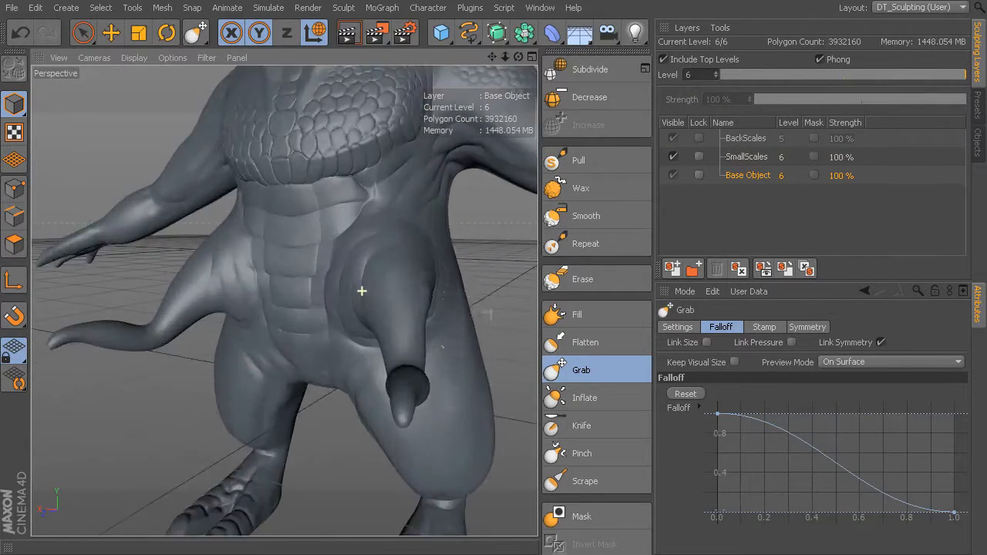
{"action": "mouse_move", "coordinate": [408, 320]}
{"action": "left_mouse_down", "text": "alt"}
{"action": "mouse_move", "coordinate": [308, 305]}
{"action": "mouse_move", "coordinate": [231, 316]}
{"action": "left_mouse_up", "text": "alt"}
{"action": "left_click", "coordinate": [581, 426]}
{"action": "left_click_drag", "start_coordinate": [462, 355], "coordinate": [328, 299], "text": "alt"}
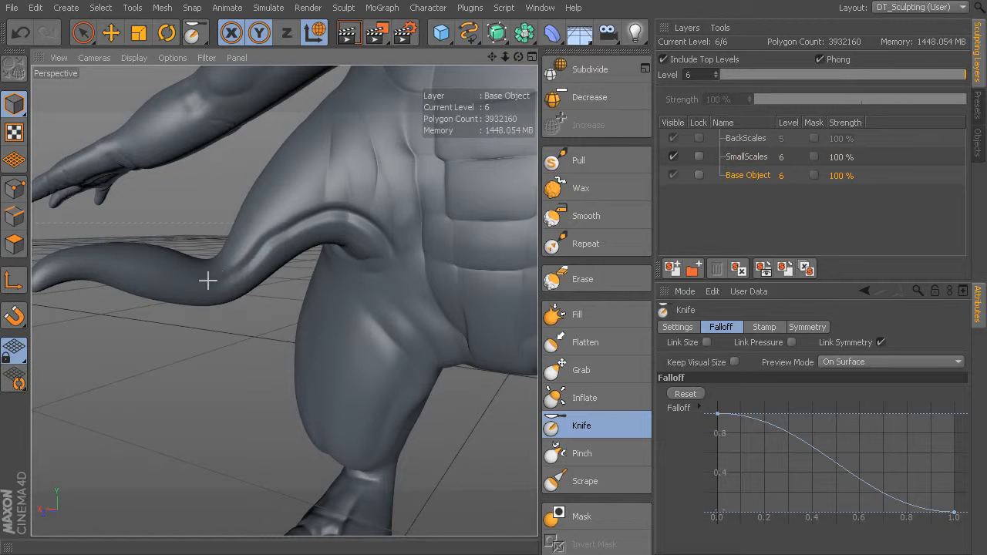
{"action": "key", "text": "ctrl+z"}
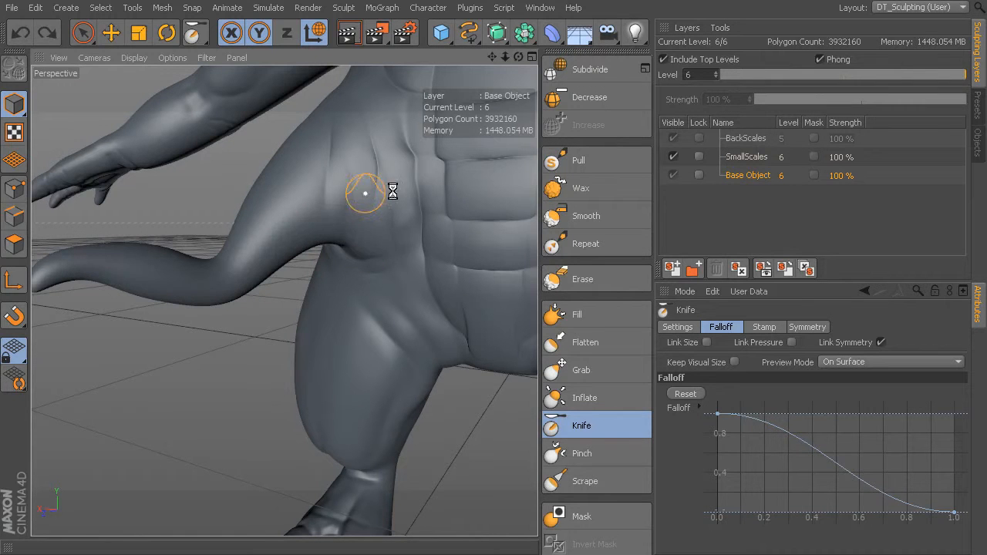
Set the Knife brush's Pinch to 0.65, size to about 10.2 and pressure to 4.1 %, and carve a crease at the lower arm's base
{"action": "left_click", "coordinate": [678, 327]}
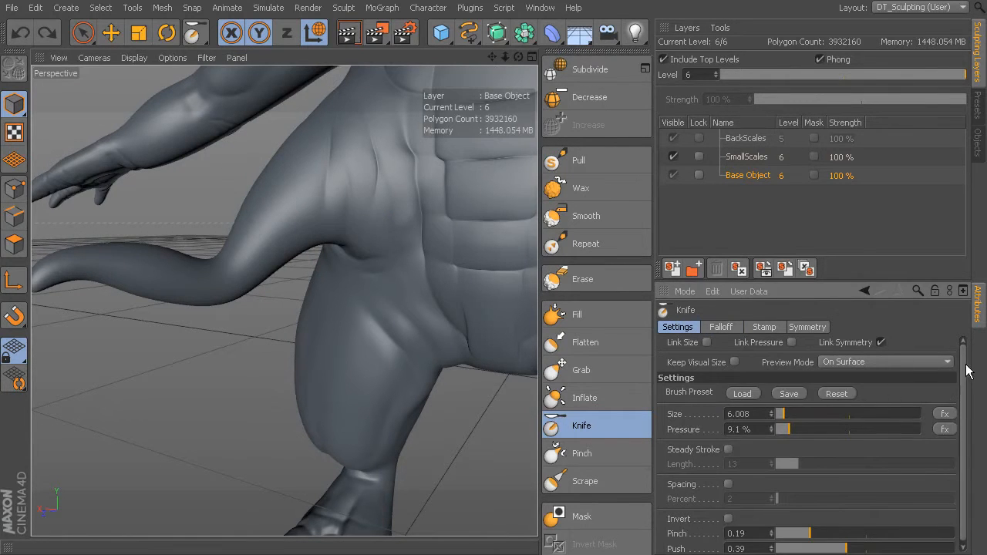
{"action": "scroll", "coordinate": [961, 407], "scroll_direction": "down", "scroll_amount": 1}
{"action": "left_click_drag", "start_coordinate": [834, 531], "coordinate": [893, 530]}
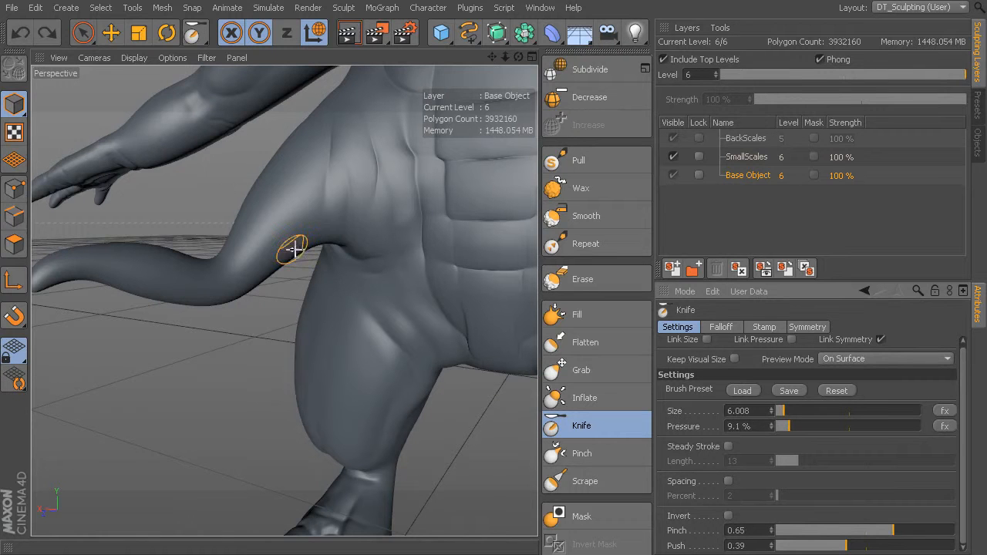
{"action": "middle_click_drag", "start_coordinate": [379, 229], "coordinate": [408, 243]}
{"action": "left_click_drag", "start_coordinate": [408, 244], "coordinate": [370, 220]}
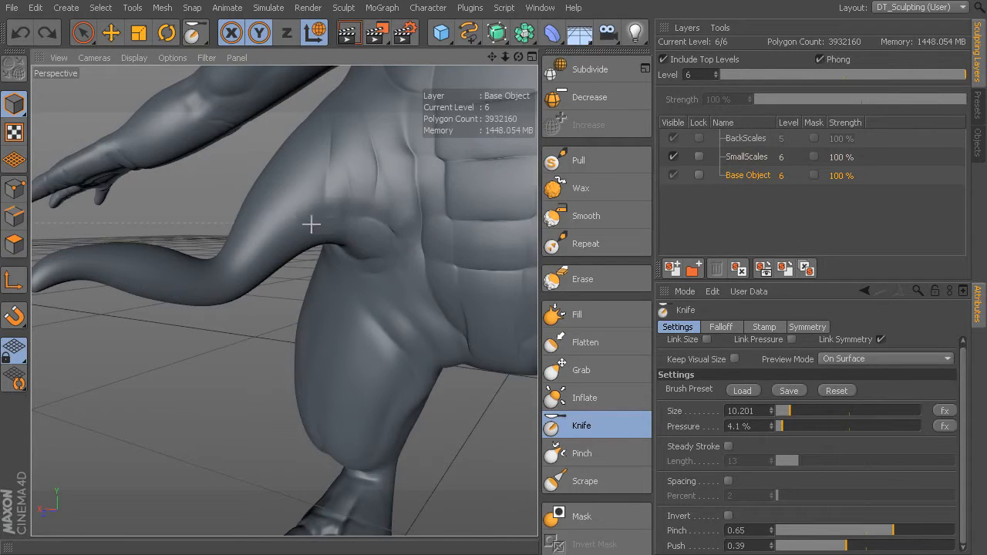
Reduce the Knife size to about 6.7 and carve skin folds around the front and underside of the lower arm's base
{"action": "middle_click_drag", "start_coordinate": [366, 202], "coordinate": [367, 205]}
{"action": "left_click_drag", "start_coordinate": [368, 206], "coordinate": [396, 216], "text": "alt"}
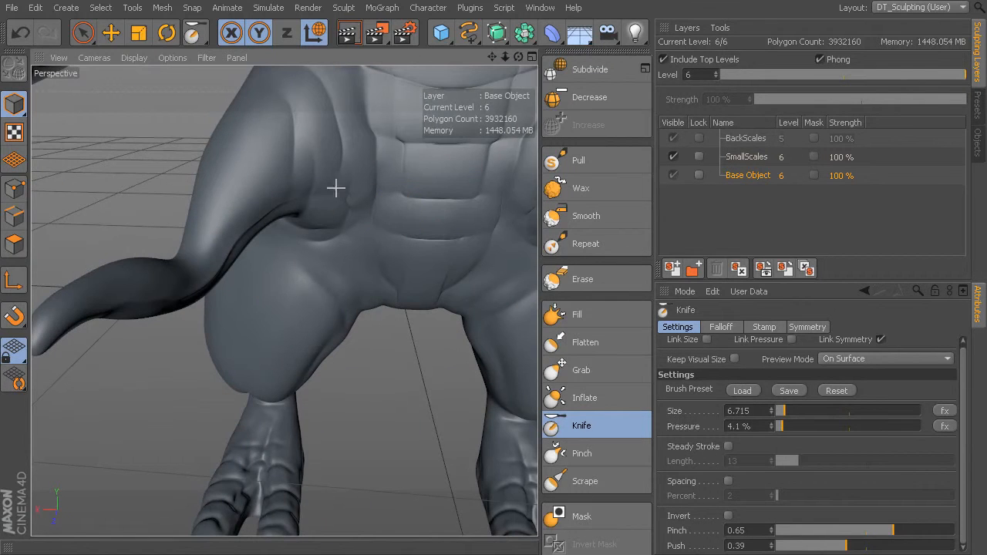
{"action": "mouse_move", "coordinate": [281, 241]}
{"action": "left_mouse_down", "text": "alt"}
{"action": "mouse_move", "coordinate": [236, 154]}
{"action": "mouse_move", "coordinate": [285, 297]}
{"action": "mouse_move", "coordinate": [297, 241]}
{"action": "mouse_move", "coordinate": [286, 293]}
{"action": "mouse_move", "coordinate": [344, 314]}
{"action": "left_mouse_up", "text": "alt"}
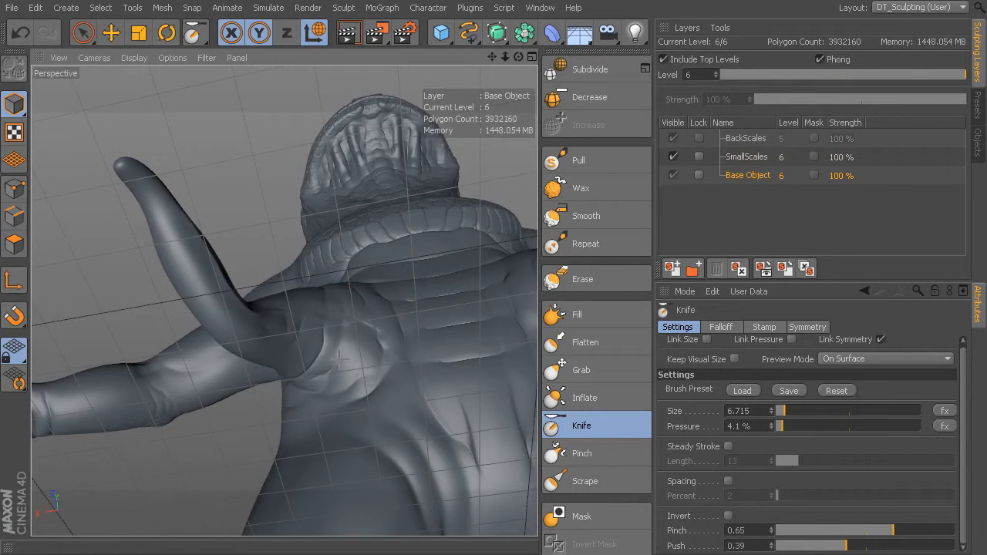
Enlarge the Knife brush to about 10.8 and carve the crease behind the lower arm's armpit
{"action": "mouse_move", "coordinate": [284, 374]}
{"action": "left_mouse_down", "text": "alt"}
{"action": "mouse_move", "coordinate": [289, 465]}
{"action": "mouse_move", "coordinate": [266, 324]}
{"action": "mouse_move", "coordinate": [278, 339]}
{"action": "left_mouse_up", "text": "alt"}
{"action": "middle_click_drag", "start_coordinate": [215, 264], "coordinate": [228, 264]}
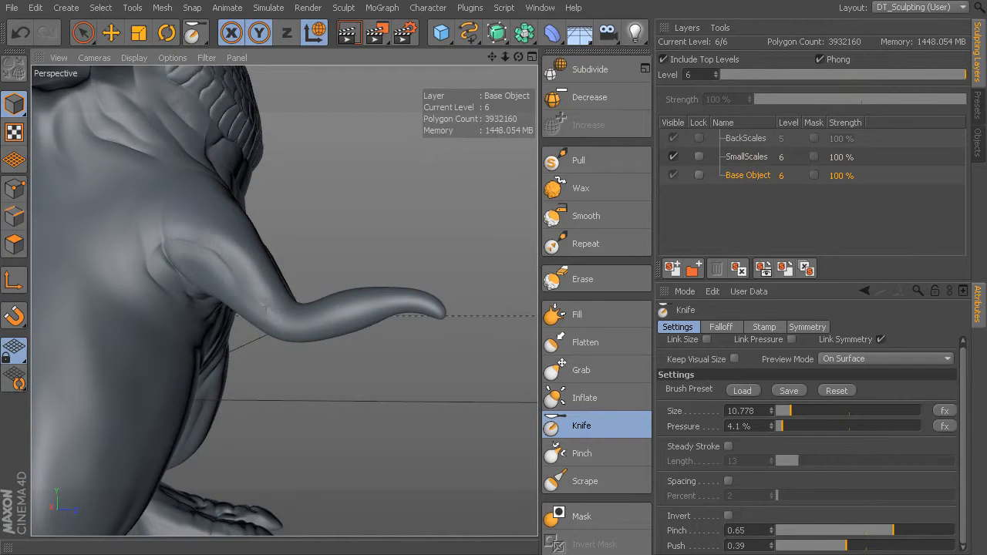
{"action": "mouse_move", "coordinate": [311, 278]}
{"action": "left_mouse_down", "text": "alt"}
{"action": "mouse_move", "coordinate": [326, 280]}
{"action": "mouse_move", "coordinate": [253, 287]}
{"action": "left_mouse_up", "text": "alt"}
Set the Knife size to about 8.7 and carve wrinkles along the underside of the lower arm up to the elbow and forearm
{"action": "middle_click_drag", "start_coordinate": [251, 286], "coordinate": [242, 301]}
{"action": "mouse_move", "coordinate": [242, 301]}
{"action": "left_mouse_down", "text": "alt"}
{"action": "mouse_move", "coordinate": [286, 298]}
{"action": "mouse_move", "coordinate": [270, 333]}
{"action": "left_mouse_up", "text": "alt"}
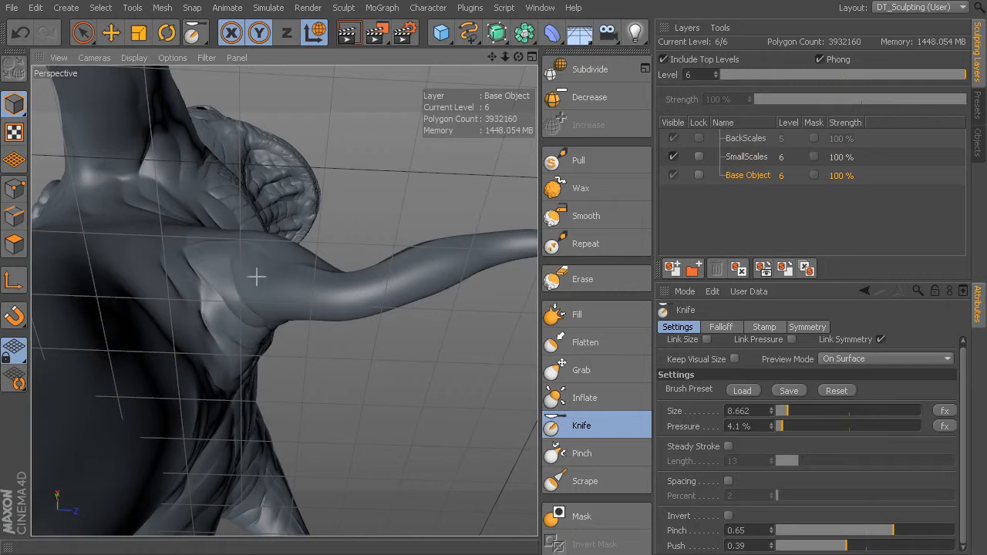
{"action": "mouse_move", "coordinate": [290, 268]}
{"action": "left_mouse_down", "text": "alt"}
{"action": "mouse_move", "coordinate": [375, 346]}
{"action": "mouse_move", "coordinate": [318, 334]}
{"action": "left_mouse_up", "text": "alt"}
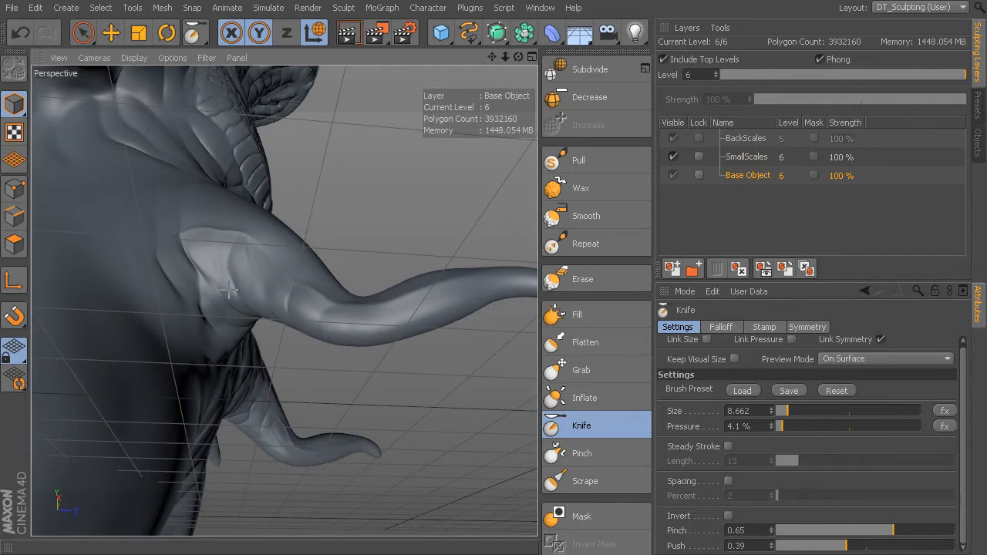
{"action": "left_click_drag", "start_coordinate": [459, 335], "coordinate": [419, 280], "text": "alt"}
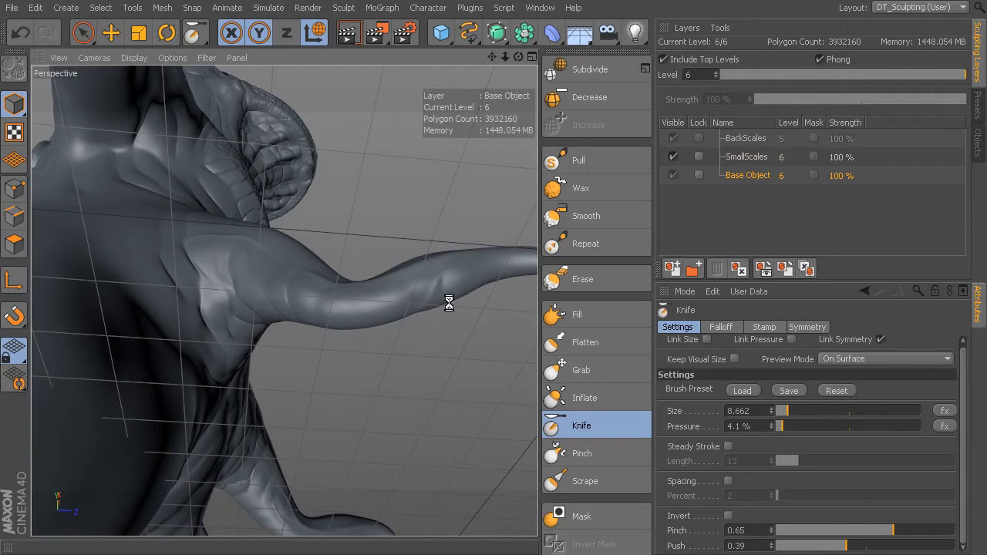
{"action": "left_click_drag", "start_coordinate": [495, 269], "coordinate": [502, 351], "text": "alt"}
{"action": "mouse_move", "coordinate": [405, 374]}
{"action": "left_mouse_down", "text": "alt"}
{"action": "mouse_move", "coordinate": [384, 312]}
{"action": "mouse_move", "coordinate": [265, 390]}
{"action": "mouse_move", "coordinate": [280, 337]}
{"action": "mouse_move", "coordinate": [203, 360]}
{"action": "mouse_move", "coordinate": [133, 349]}
{"action": "mouse_move", "coordinate": [293, 375]}
{"action": "mouse_move", "coordinate": [132, 342]}
{"action": "mouse_move", "coordinate": [214, 352]}
{"action": "left_mouse_up", "text": "alt"}
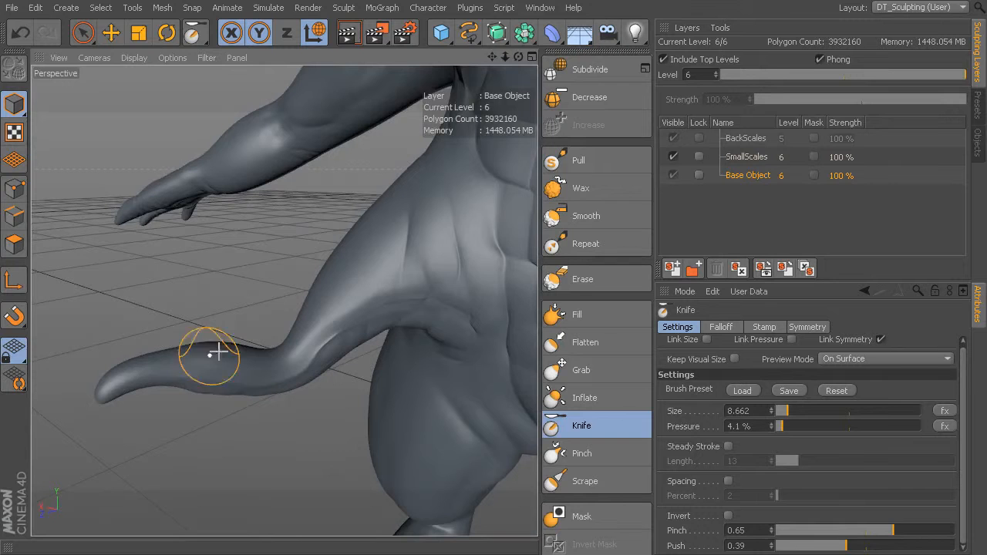
Build up muscle volume along the lower arm's forearm with the Pull brush at a size of about 8.1
{"action": "left_click", "coordinate": [580, 164]}
{"action": "left_click_drag", "start_coordinate": [315, 280], "coordinate": [203, 377], "text": "alt"}
{"action": "middle_click_drag", "start_coordinate": [203, 376], "coordinate": [176, 375]}
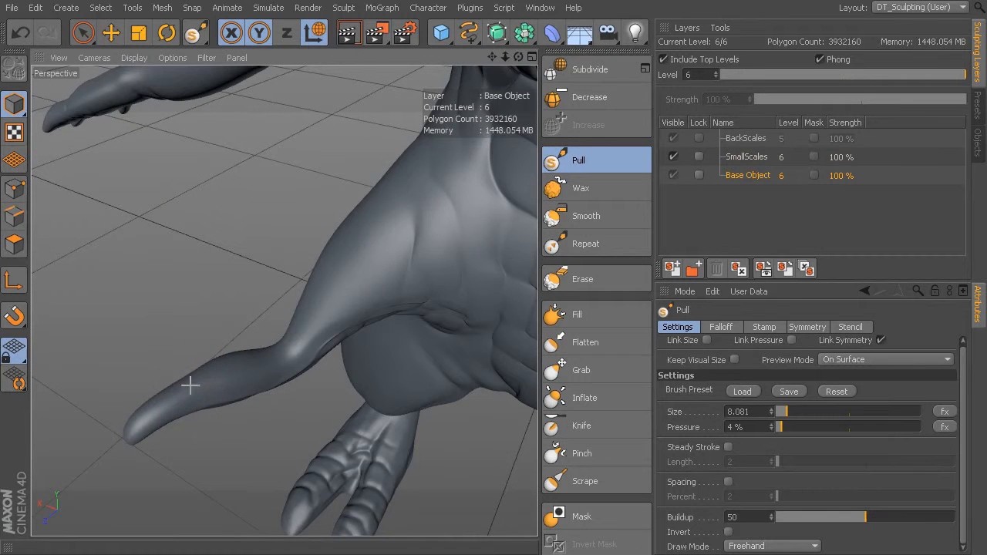
{"action": "mouse_move", "coordinate": [187, 380]}
{"action": "left_mouse_down", "text": "alt"}
{"action": "mouse_move", "coordinate": [282, 236]}
{"action": "mouse_move", "coordinate": [308, 326]}
{"action": "mouse_move", "coordinate": [291, 388]}
{"action": "mouse_move", "coordinate": [282, 297]}
{"action": "mouse_move", "coordinate": [293, 368]}
{"action": "left_mouse_up", "text": "alt"}
{"action": "mouse_move", "coordinate": [333, 432]}
{"action": "left_mouse_down", "text": "alt"}
{"action": "mouse_move", "coordinate": [282, 293]}
{"action": "mouse_move", "coordinate": [258, 379]}
{"action": "left_mouse_up", "text": "alt"}
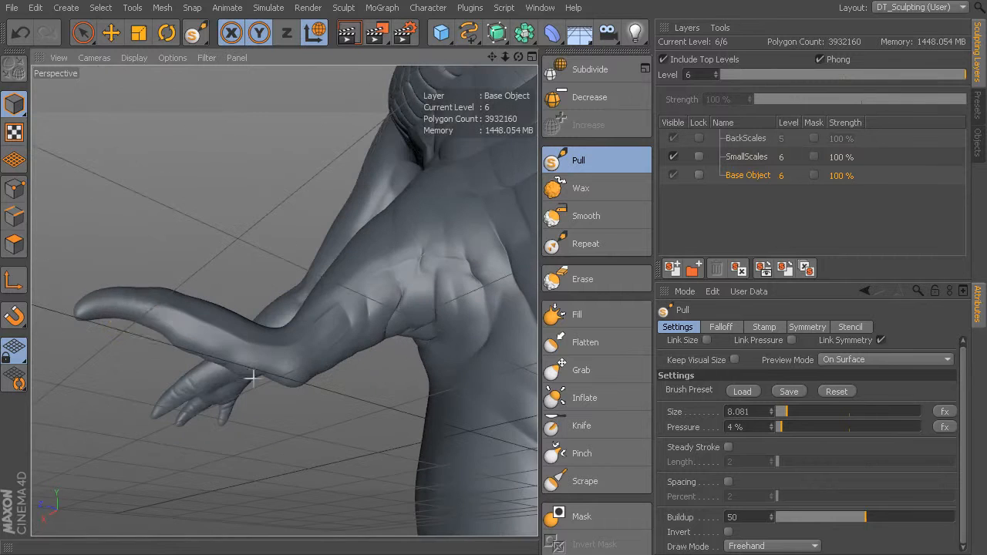
Carve creases along the underside of the lower arm's forearm with the Knife brush at a size of about 4.9
{"action": "left_click", "coordinate": [604, 426]}
{"action": "left_click_drag", "start_coordinate": [154, 327], "coordinate": [168, 270], "text": "alt"}
{"action": "middle_click_drag", "start_coordinate": [168, 276], "coordinate": [157, 272]}
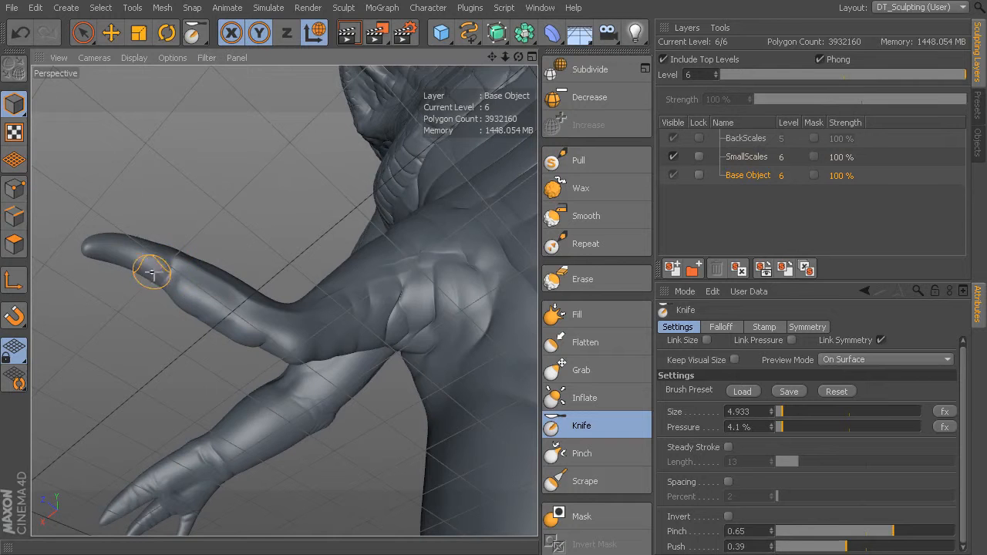
Carve Knife creases around the elbow of the lower arm
{"action": "left_click_drag", "start_coordinate": [172, 262], "coordinate": [266, 354], "text": "alt"}
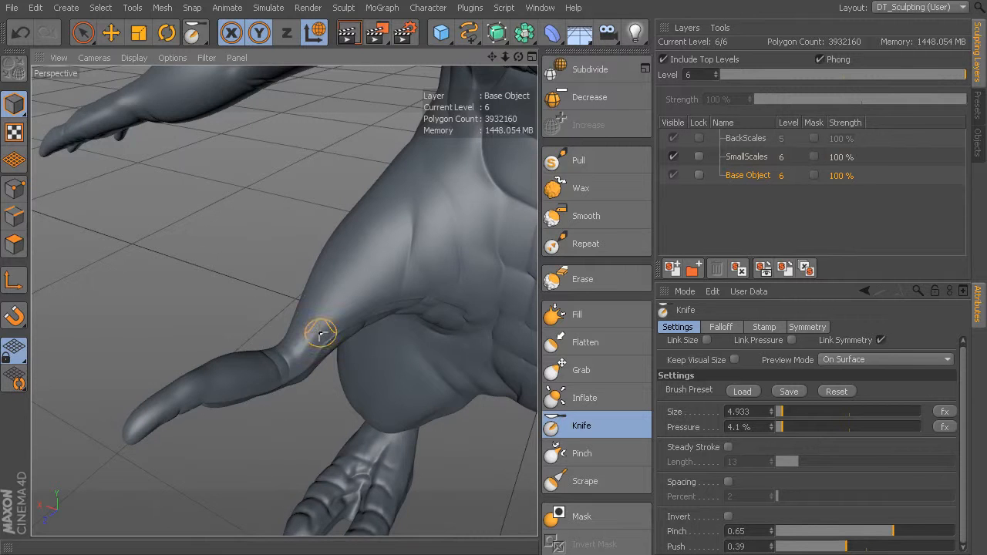
{"action": "scroll", "coordinate": [332, 344], "scroll_direction": "up", "scroll_amount": 3}
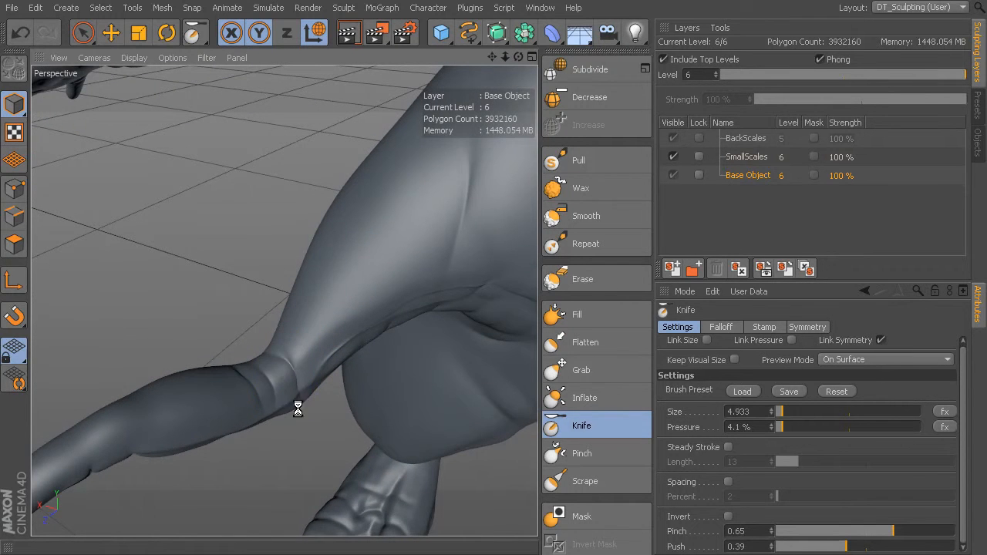
{"action": "mouse_move", "coordinate": [288, 403]}
{"action": "left_mouse_down", "text": "alt"}
{"action": "mouse_move", "coordinate": [360, 363]}
{"action": "mouse_move", "coordinate": [283, 298]}
{"action": "mouse_move", "coordinate": [320, 386]}
{"action": "mouse_move", "coordinate": [336, 394]}
{"action": "left_mouse_up", "text": "alt"}
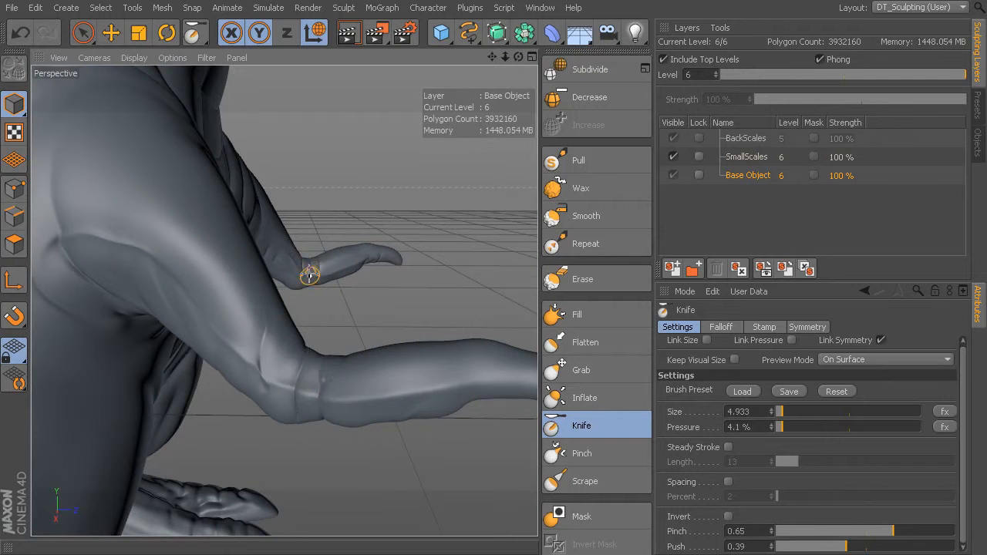
Set the Knife pressure to 1.1 % and carve curved skin folds around the lower arm's shoulder
{"action": "left_click_drag", "start_coordinate": [308, 275], "coordinate": [315, 293], "text": "alt"}
{"action": "middle_click_drag", "start_coordinate": [316, 294], "coordinate": [327, 275]}
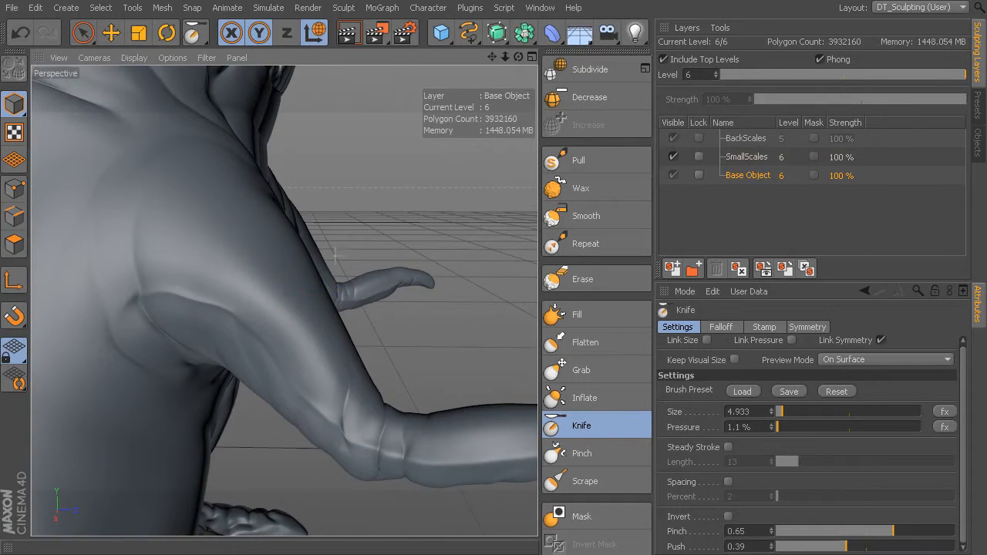
{"action": "left_click_drag", "start_coordinate": [327, 276], "coordinate": [259, 194], "text": "alt"}
{"action": "left_click_drag", "start_coordinate": [184, 120], "coordinate": [161, 230]}
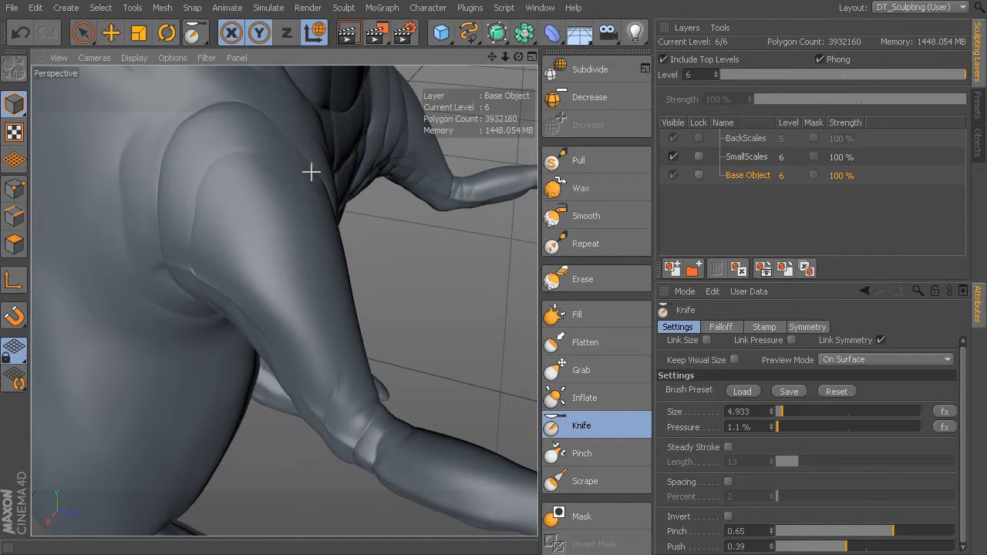
Carve fine Knife wrinkles over the front of the lower arm's shoulder and along the upper arm to the elbow
{"action": "mouse_move", "coordinate": [371, 302]}
{"action": "left_mouse_down", "text": "alt"}
{"action": "mouse_move", "coordinate": [212, 269]}
{"action": "mouse_move", "coordinate": [375, 319]}
{"action": "left_mouse_up", "text": "alt"}
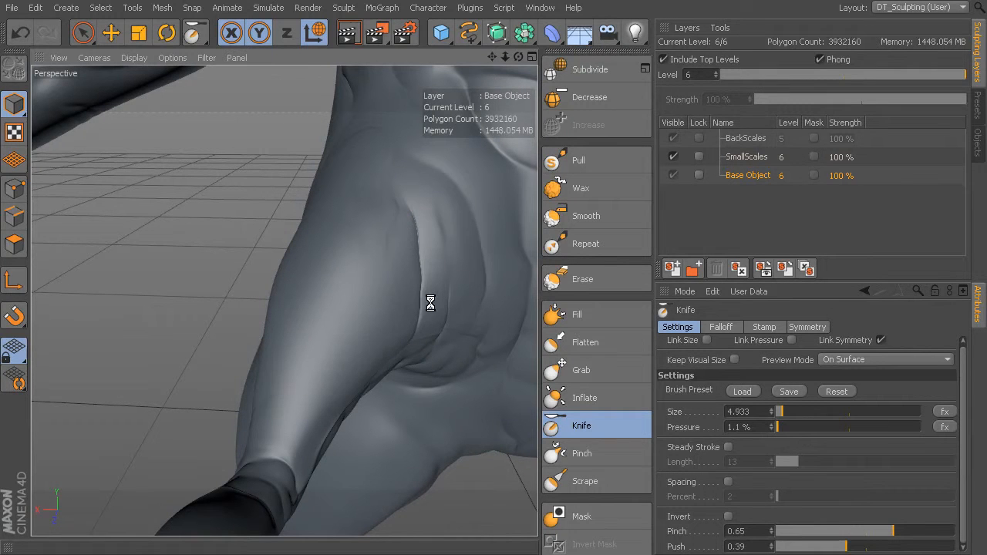
{"action": "mouse_move", "coordinate": [396, 293]}
{"action": "left_mouse_down", "text": "alt"}
{"action": "mouse_move", "coordinate": [309, 246]}
{"action": "mouse_move", "coordinate": [304, 300]}
{"action": "left_mouse_up", "text": "alt"}
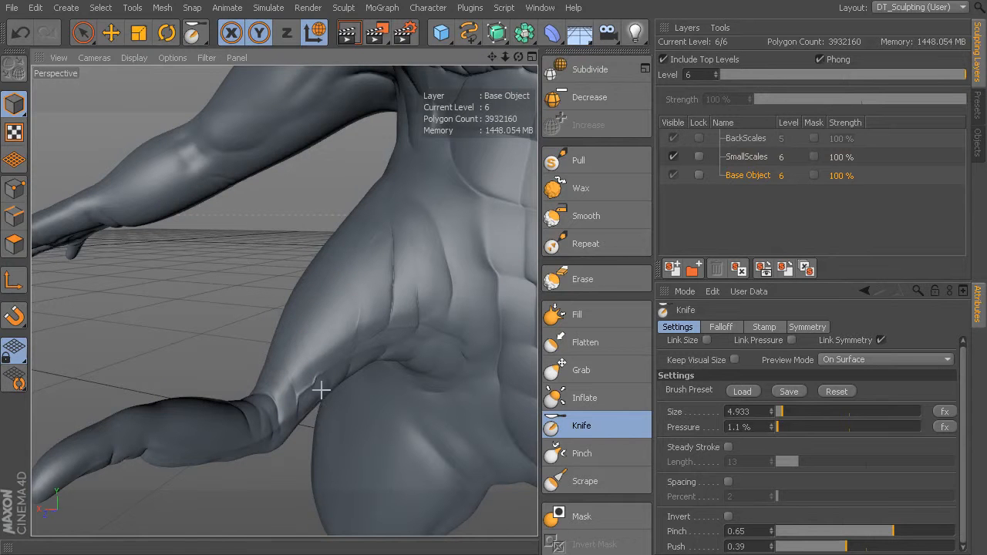
{"action": "left_click_drag", "start_coordinate": [345, 372], "coordinate": [357, 300]}
{"action": "mouse_move", "coordinate": [440, 231]}
{"action": "left_mouse_down", "text": "alt"}
{"action": "mouse_move", "coordinate": [283, 295]}
{"action": "mouse_move", "coordinate": [238, 401]}
{"action": "left_mouse_up", "text": "alt"}
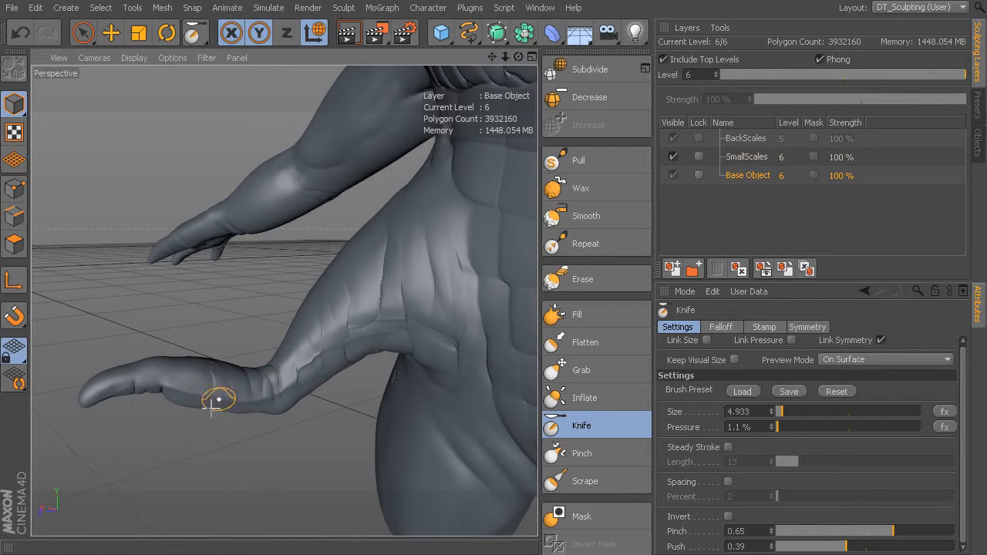
Bend the tip of the lower arm downward with the Grab brush at a size of about 9
{"action": "left_click_drag", "start_coordinate": [429, 337], "coordinate": [283, 300], "text": "alt"}
{"action": "left_click_drag", "start_coordinate": [413, 316], "coordinate": [383, 307], "text": "alt"}
{"action": "middle_click_drag", "start_coordinate": [383, 307], "coordinate": [388, 252], "text": "alt"}
{"action": "right_click_drag", "start_coordinate": [388, 252], "coordinate": [328, 339], "text": "alt"}
{"action": "mouse_move", "coordinate": [327, 339]}
{"action": "left_mouse_down", "text": "alt"}
{"action": "mouse_move", "coordinate": [284, 301]}
{"action": "mouse_move", "coordinate": [330, 289]}
{"action": "mouse_move", "coordinate": [236, 396]}
{"action": "left_mouse_up", "text": "alt"}
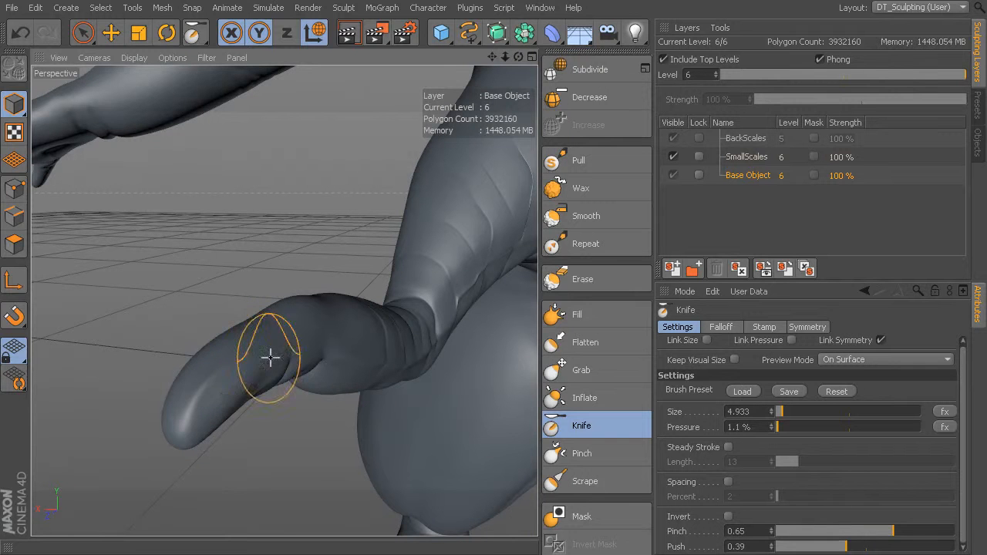
{"action": "mouse_move", "coordinate": [275, 342]}
{"action": "left_mouse_down", "text": "alt"}
{"action": "mouse_move", "coordinate": [282, 297]}
{"action": "mouse_move", "coordinate": [401, 347]}
{"action": "left_mouse_up", "text": "alt"}
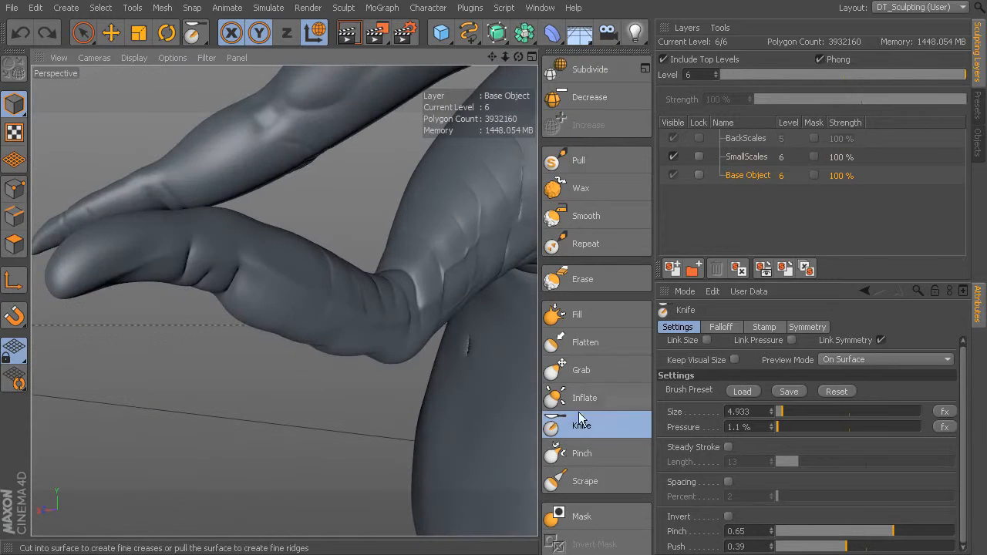
{"action": "left_click", "coordinate": [603, 380]}
{"action": "left_click_drag", "start_coordinate": [167, 361], "coordinate": [183, 401], "text": "alt"}
{"action": "middle_click_drag", "start_coordinate": [126, 388], "coordinate": [158, 350]}
{"action": "left_click_drag", "start_coordinate": [85, 401], "coordinate": [88, 418]}
Refine the silhouette of the lower arm's forearm and tip with further Grab strokes
{"action": "mouse_move", "coordinate": [87, 419]}
{"action": "left_mouse_down", "text": "alt"}
{"action": "mouse_move", "coordinate": [90, 363]}
{"action": "mouse_move", "coordinate": [158, 317]}
{"action": "left_mouse_up", "text": "alt"}
{"action": "mouse_move", "coordinate": [161, 318]}
{"action": "right_mouse_down", "text": "alt"}
{"action": "mouse_move", "coordinate": [228, 319]}
{"action": "mouse_move", "coordinate": [178, 298]}
{"action": "right_mouse_up", "text": "alt"}
{"action": "mouse_move", "coordinate": [178, 298]}
{"action": "middle_mouse_down", "text": "alt"}
{"action": "mouse_move", "coordinate": [319, 344]}
{"action": "mouse_move", "coordinate": [146, 364]}
{"action": "middle_mouse_up", "text": "alt"}
{"action": "mouse_move", "coordinate": [145, 363]}
{"action": "left_mouse_down", "text": "alt"}
{"action": "mouse_move", "coordinate": [303, 372]}
{"action": "mouse_move", "coordinate": [273, 353]}
{"action": "left_mouse_up", "text": "alt"}
{"action": "left_click_drag", "start_coordinate": [376, 267], "coordinate": [386, 317]}
{"action": "left_click_drag", "start_coordinate": [384, 315], "coordinate": [283, 301], "text": "alt"}
{"action": "left_click_drag", "start_coordinate": [173, 356], "coordinate": [174, 350]}
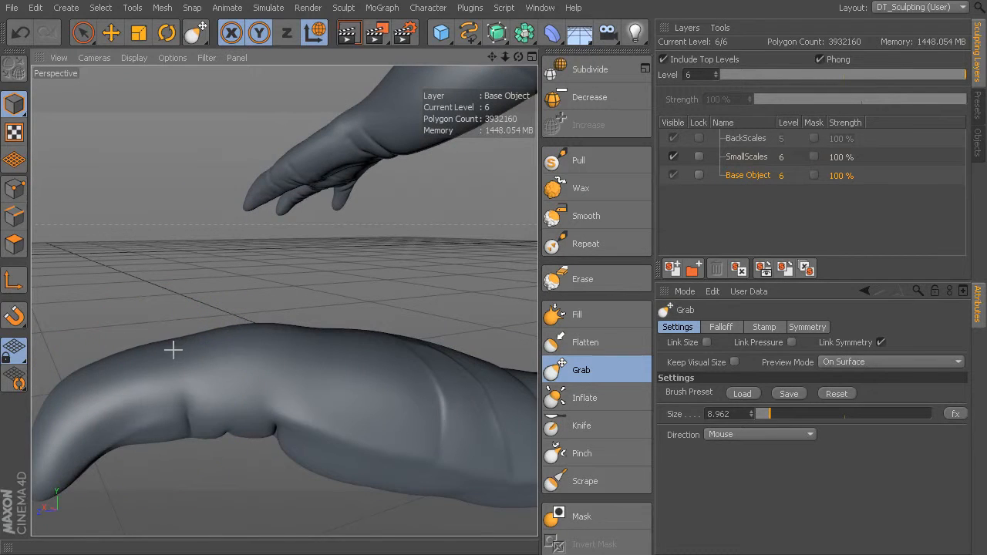
{"action": "mouse_move", "coordinate": [193, 416]}
{"action": "left_mouse_down"}
{"action": "mouse_move", "coordinate": [194, 404]}
{"action": "mouse_move", "coordinate": [212, 414]}
{"action": "mouse_move", "coordinate": [194, 315]}
{"action": "left_mouse_up"}
{"action": "middle_click_drag", "start_coordinate": [194, 316], "coordinate": [304, 388], "text": "alt"}
{"action": "left_click_drag", "start_coordinate": [304, 388], "coordinate": [324, 295], "text": "alt"}
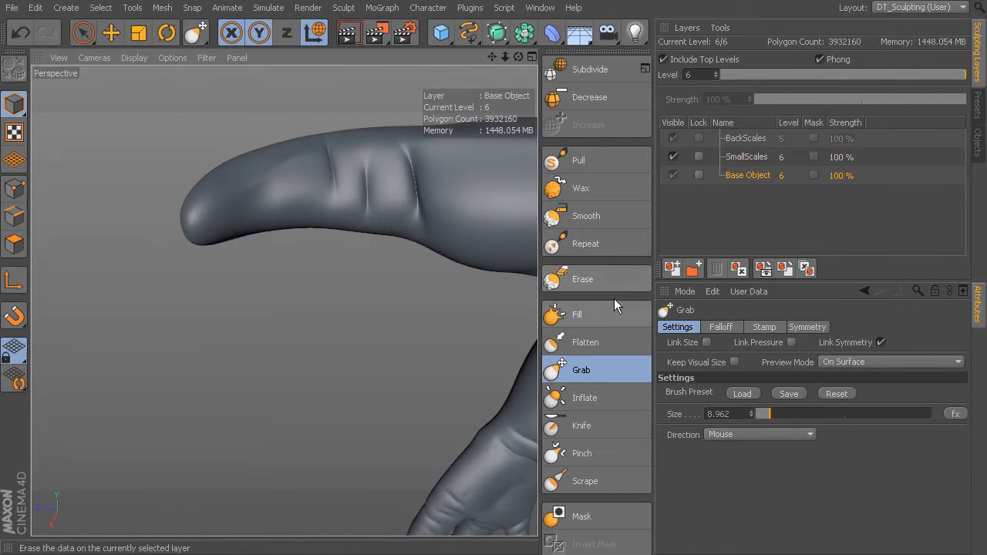
Flatten the side of the lower arm's tip beside the creases with the Flatten brush at size 4.106 and 11 % pressure
{"action": "left_click", "coordinate": [587, 342]}
{"action": "middle_click_drag", "start_coordinate": [286, 205], "coordinate": [281, 203]}
{"action": "mouse_move", "coordinate": [267, 204]}
{"action": "left_mouse_down"}
{"action": "mouse_move", "coordinate": [289, 220]}
{"action": "mouse_move", "coordinate": [311, 202]}
{"action": "left_mouse_up"}
{"action": "mouse_move", "coordinate": [331, 270]}
{"action": "left_mouse_down", "text": "alt"}
{"action": "mouse_move", "coordinate": [283, 300]}
{"action": "mouse_move", "coordinate": [290, 336]}
{"action": "left_mouse_up", "text": "alt"}
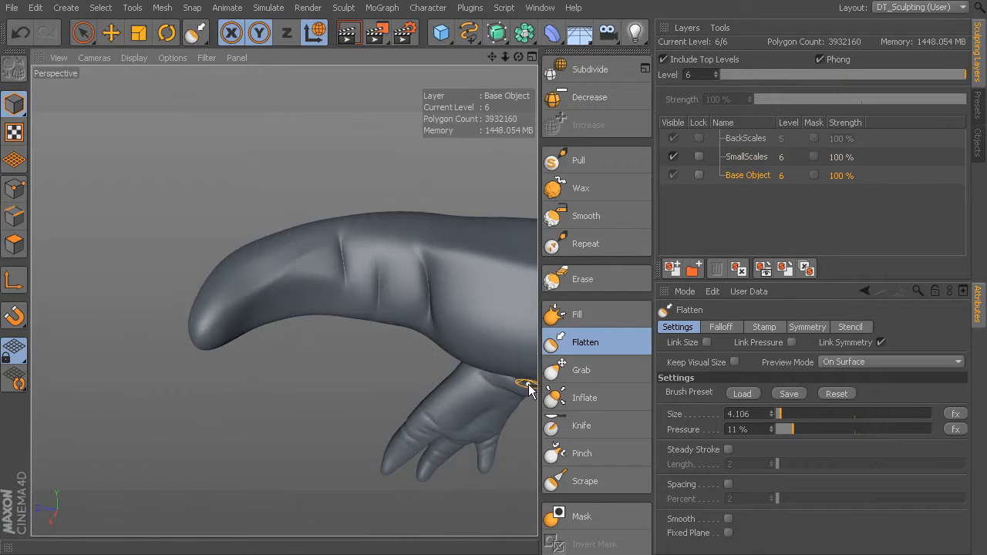
Carve fine creases around the lower arm's tip and forearm with the Knife brush at size 3.2 and 1.1 % pressure
{"action": "left_click", "coordinate": [601, 428]}
{"action": "middle_click_drag", "start_coordinate": [343, 291], "coordinate": [337, 295]}
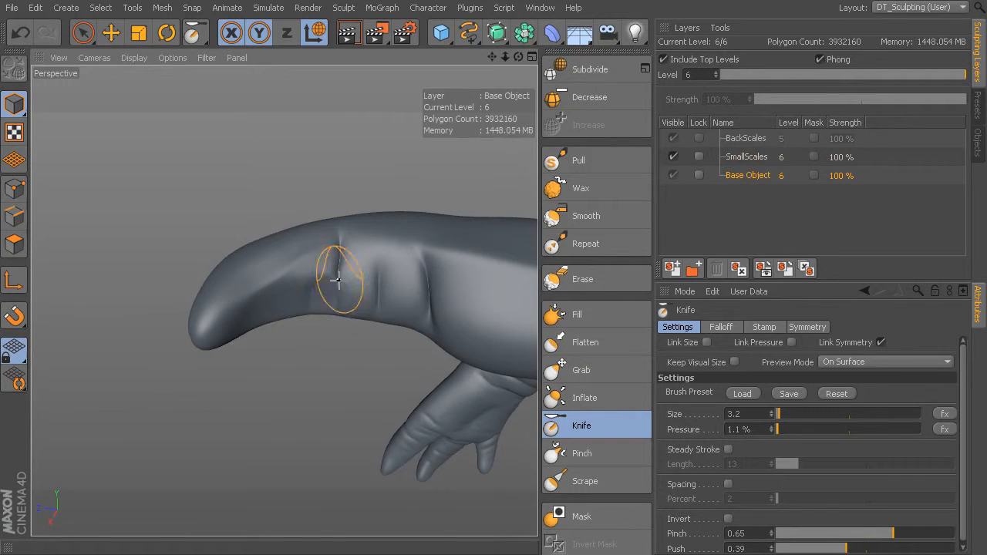
{"action": "mouse_move", "coordinate": [335, 260]}
{"action": "left_mouse_down", "text": "alt"}
{"action": "mouse_move", "coordinate": [283, 295]}
{"action": "mouse_move", "coordinate": [387, 334]}
{"action": "mouse_move", "coordinate": [283, 295]}
{"action": "mouse_move", "coordinate": [240, 423]}
{"action": "left_mouse_up", "text": "alt"}
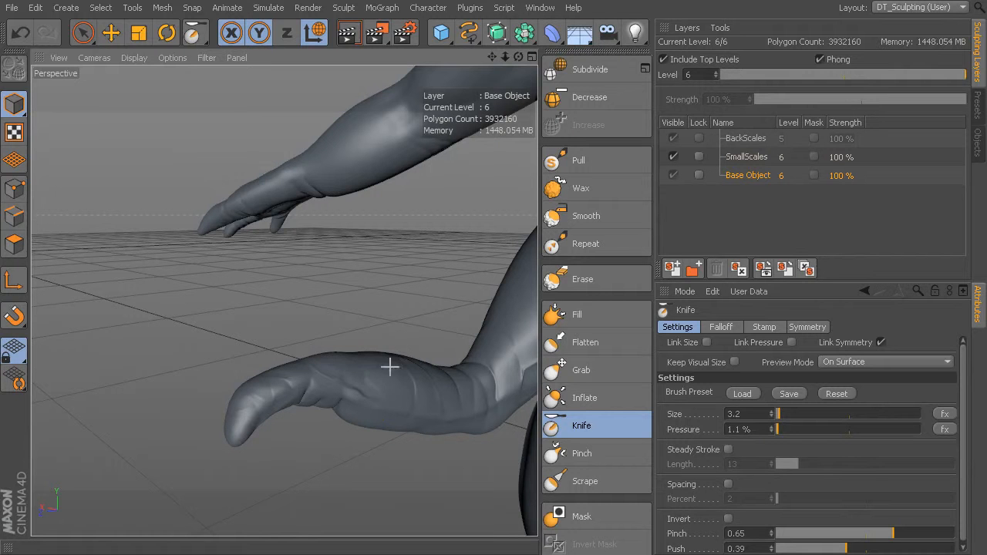
{"action": "left_click_drag", "start_coordinate": [354, 318], "coordinate": [287, 288], "text": "alt"}
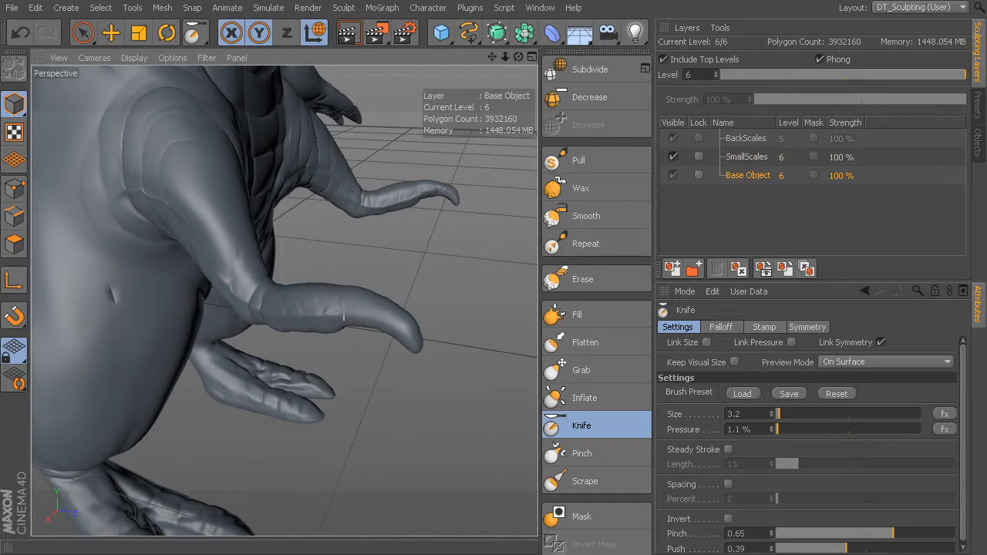
{"action": "left_click_drag", "start_coordinate": [413, 344], "coordinate": [427, 310], "text": "alt"}
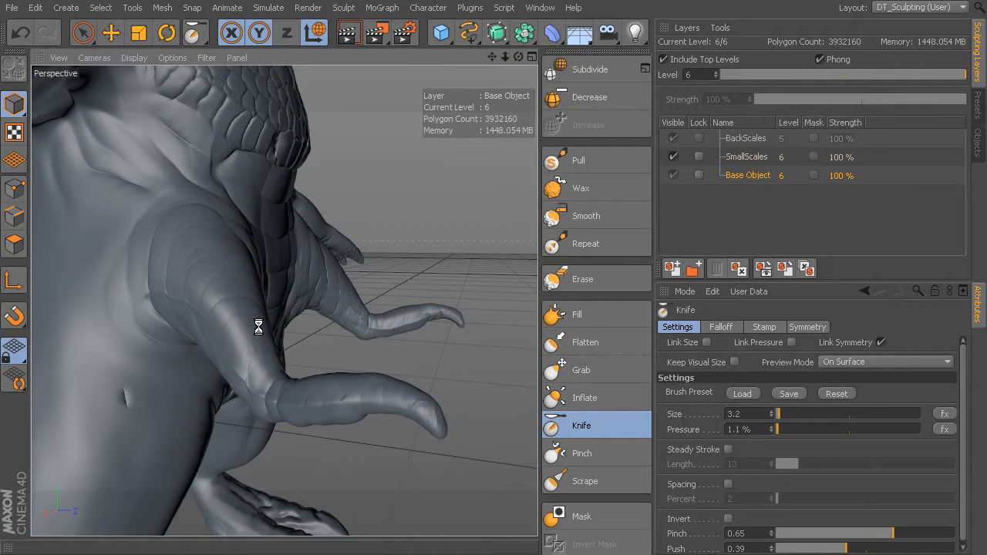
Try carving creases between the chest and the upper arm with the Knife brush at a size of 10.42
{"action": "left_click_drag", "start_coordinate": [408, 330], "coordinate": [347, 352], "text": "alt"}
{"action": "scroll", "coordinate": [326, 301], "scroll_direction": "down", "scroll_amount": 3}
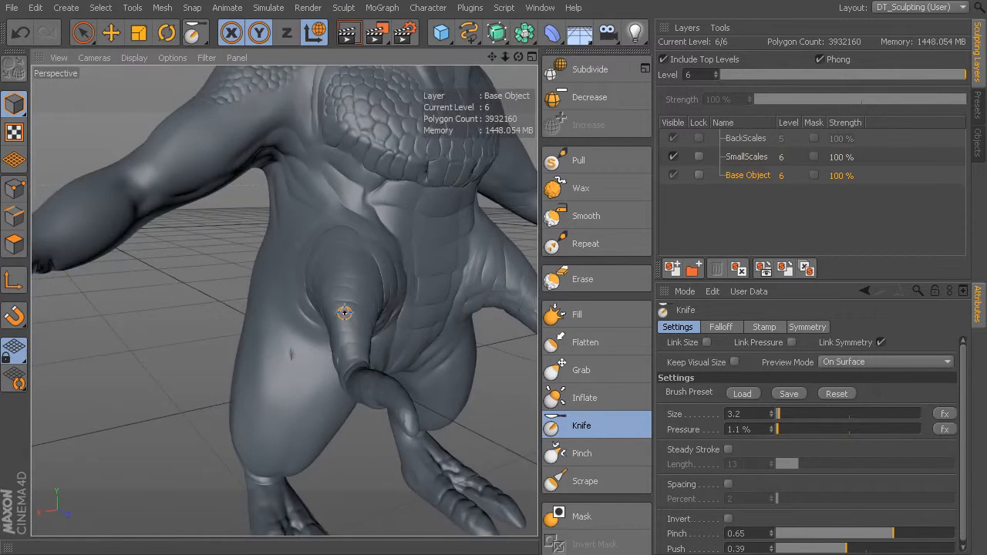
{"action": "left_click_drag", "start_coordinate": [327, 302], "coordinate": [320, 305], "text": "alt"}
{"action": "scroll", "coordinate": [320, 305], "scroll_direction": "down", "scroll_amount": 4}
{"action": "scroll", "coordinate": [265, 277], "scroll_direction": "up", "scroll_amount": 10}
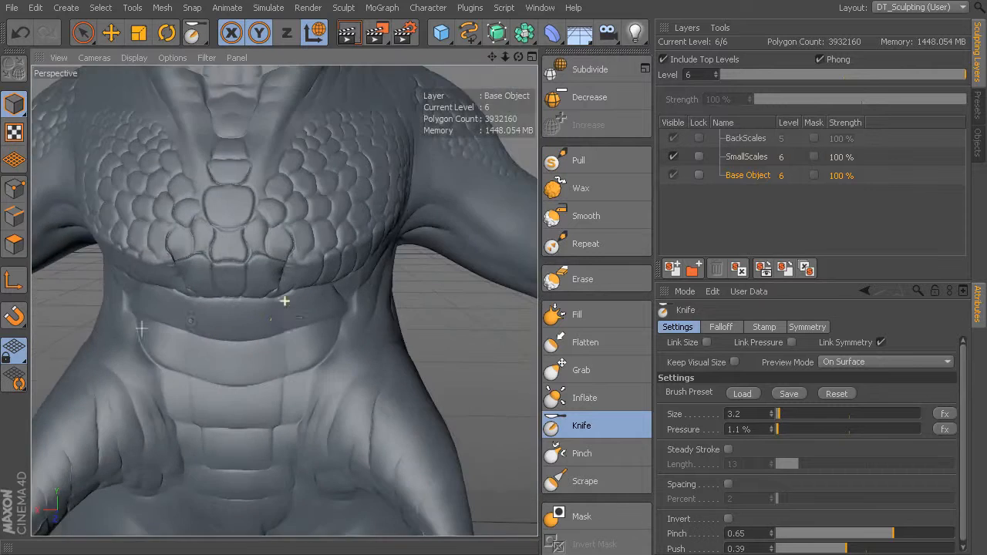
{"action": "left_click_drag", "start_coordinate": [382, 290], "coordinate": [262, 293], "text": "alt"}
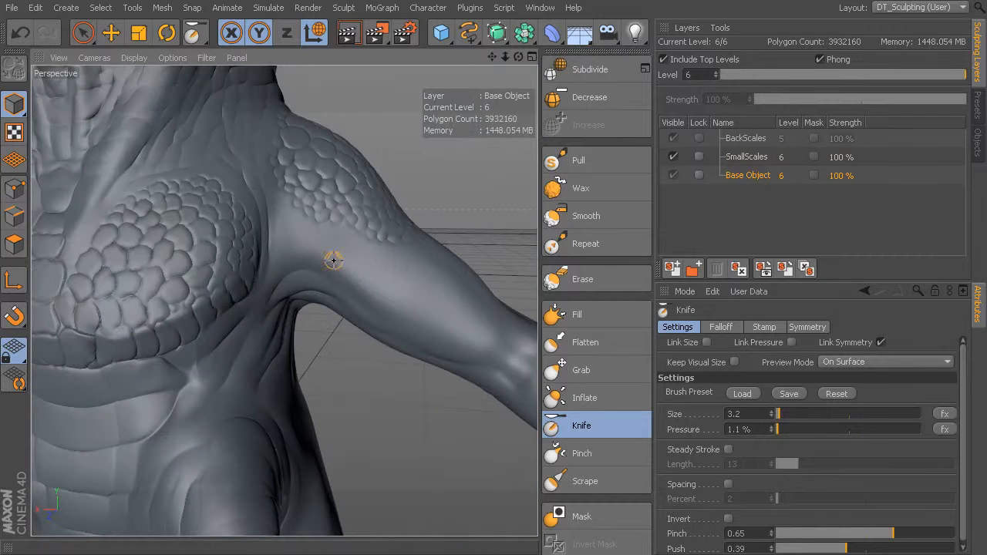
{"action": "middle_click_drag", "start_coordinate": [329, 274], "coordinate": [371, 273]}
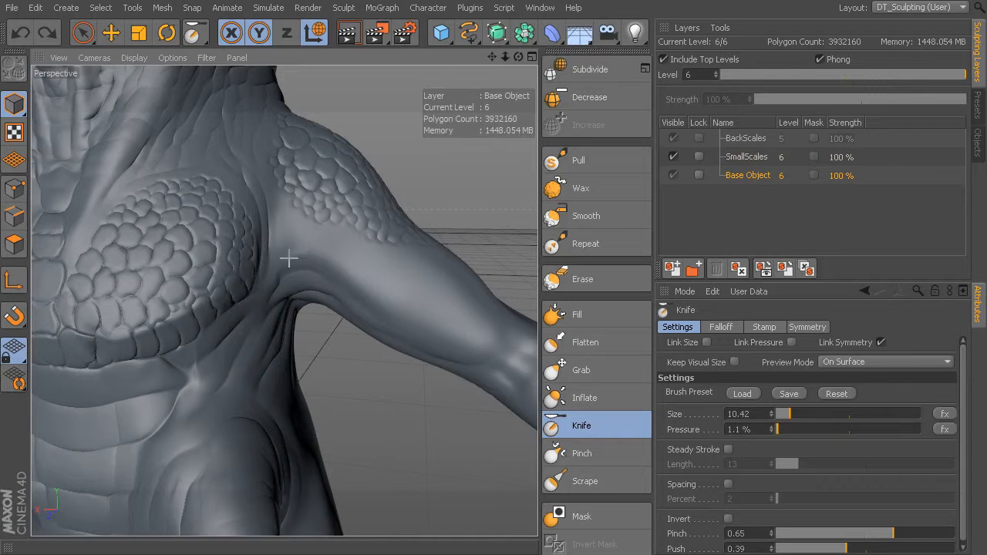
{"action": "left_click_drag", "start_coordinate": [363, 265], "coordinate": [283, 290], "text": "alt"}
{"action": "mouse_move", "coordinate": [381, 297]}
{"action": "left_mouse_down", "text": "alt"}
{"action": "mouse_move", "coordinate": [353, 327]}
{"action": "mouse_move", "coordinate": [334, 402]}
{"action": "mouse_move", "coordinate": [347, 403]}
{"action": "mouse_move", "coordinate": [363, 236]}
{"action": "mouse_move", "coordinate": [378, 232]}
{"action": "left_mouse_up", "text": "alt"}
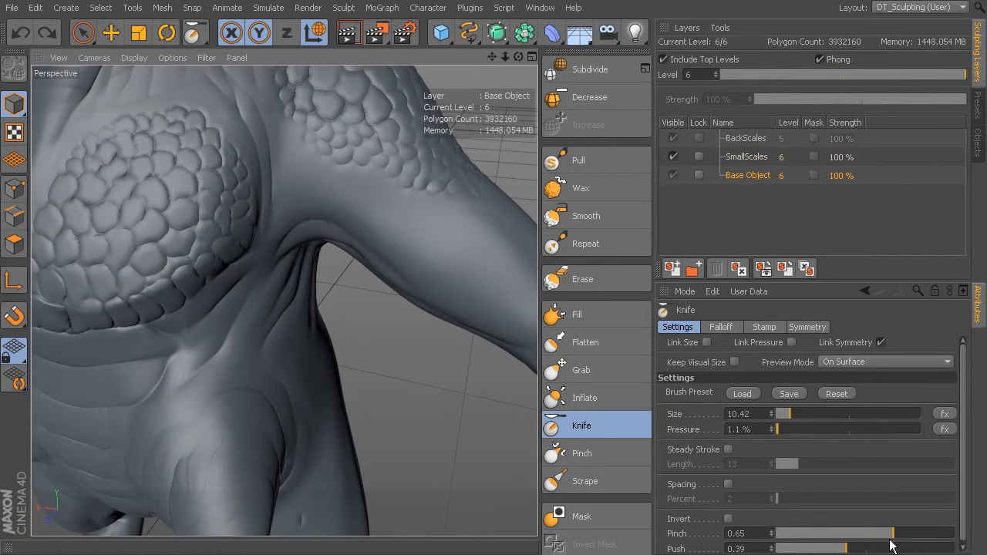
Set the Knife to size 8.165, pressure 6.7 % and pinch 0.43, and carve creases across the upper arm near the armpit
{"action": "left_click_drag", "start_coordinate": [892, 534], "coordinate": [885, 534]}
{"action": "left_click_drag", "start_coordinate": [297, 249], "coordinate": [281, 261], "text": "alt"}
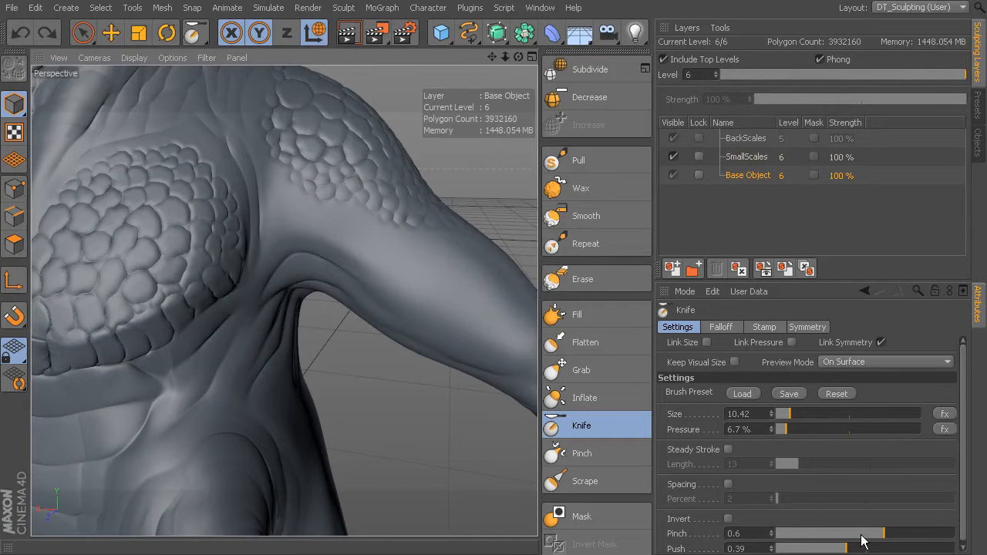
{"action": "left_click_drag", "start_coordinate": [860, 538], "coordinate": [854, 534]}
{"action": "middle_click_drag", "start_coordinate": [337, 241], "coordinate": [309, 240]}
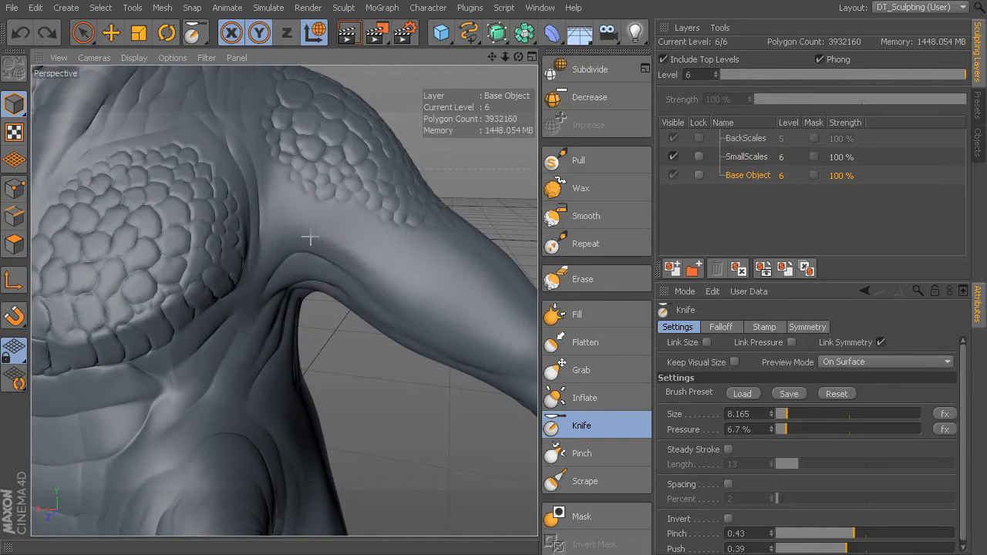
{"action": "mouse_move", "coordinate": [365, 278]}
{"action": "left_mouse_down"}
{"action": "mouse_move", "coordinate": [392, 307]}
{"action": "mouse_move", "coordinate": [283, 300]}
{"action": "left_mouse_up"}
Examine the whole creature from several angles to review the sculpted arms, torso and legs
{"action": "right_click_drag", "start_coordinate": [401, 247], "coordinate": [305, 197], "text": "alt"}
{"action": "middle_click_drag", "start_coordinate": [397, 238], "coordinate": [357, 184], "text": "alt"}
{"action": "left_click_drag", "start_coordinate": [284, 300], "coordinate": [286, 240], "text": "alt"}
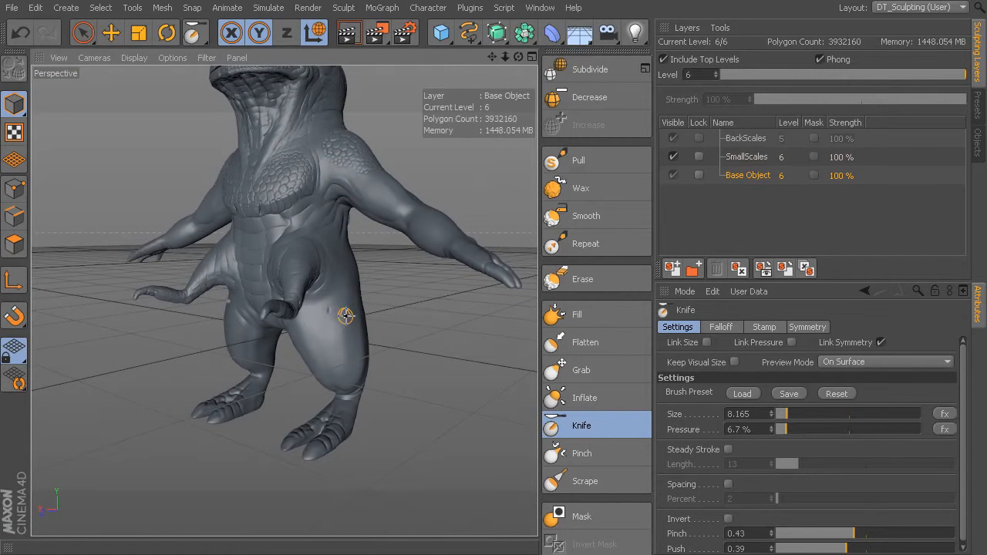
{"action": "left_click_drag", "start_coordinate": [345, 339], "coordinate": [423, 293], "text": "alt"}
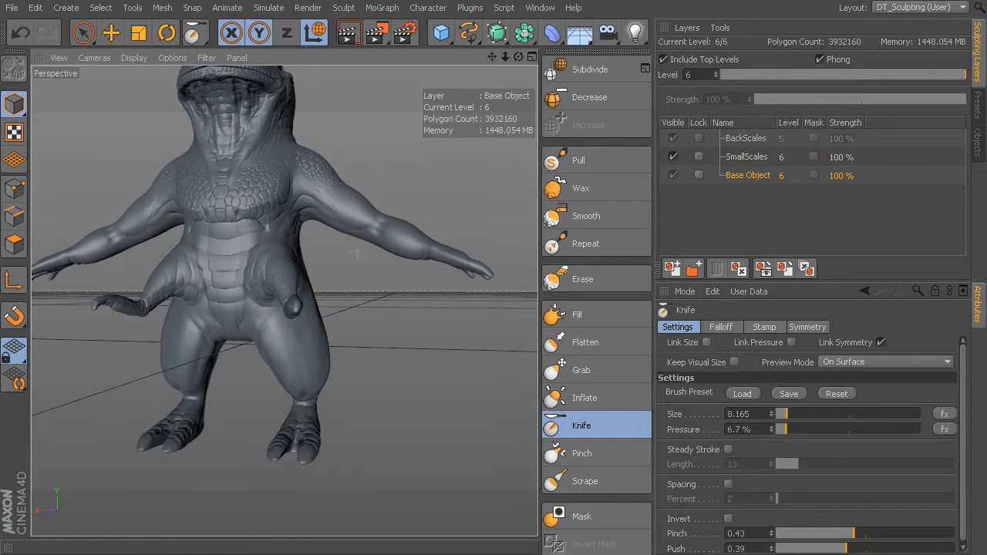
{"action": "left_click_drag", "start_coordinate": [352, 252], "coordinate": [302, 268], "text": "alt"}
{"action": "left_click_drag", "start_coordinate": [381, 193], "coordinate": [330, 345], "text": "alt"}
{"action": "left_click_drag", "start_coordinate": [309, 265], "coordinate": [302, 316], "text": "alt"}
{"action": "left_click_drag", "start_coordinate": [437, 249], "coordinate": [569, 262], "text": "alt"}
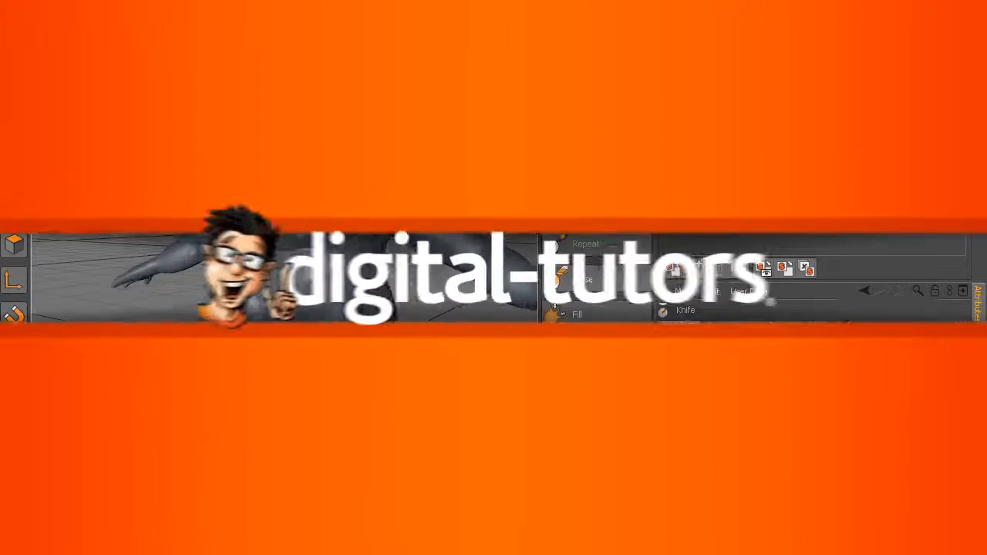